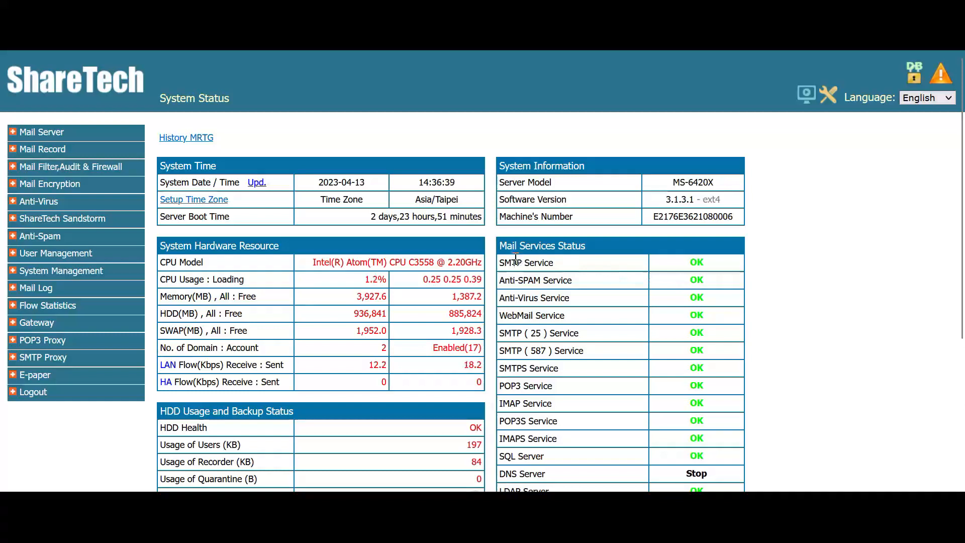
Open the System Management network setup and review the port interface and IPv4 settings
{"action": "left_click", "coordinate": [50, 278]}
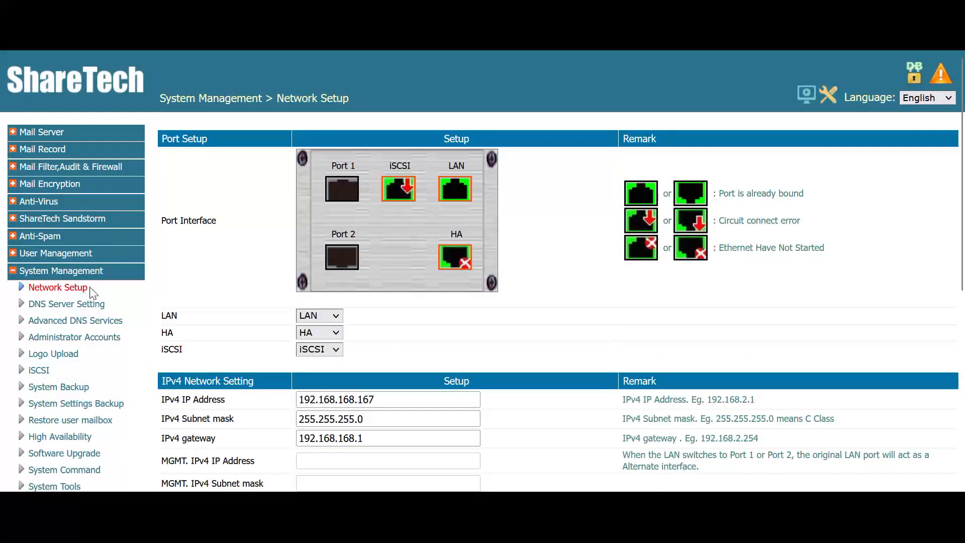
{"action": "scroll", "coordinate": [130, 329], "scroll_direction": "down", "scroll_amount": 3}
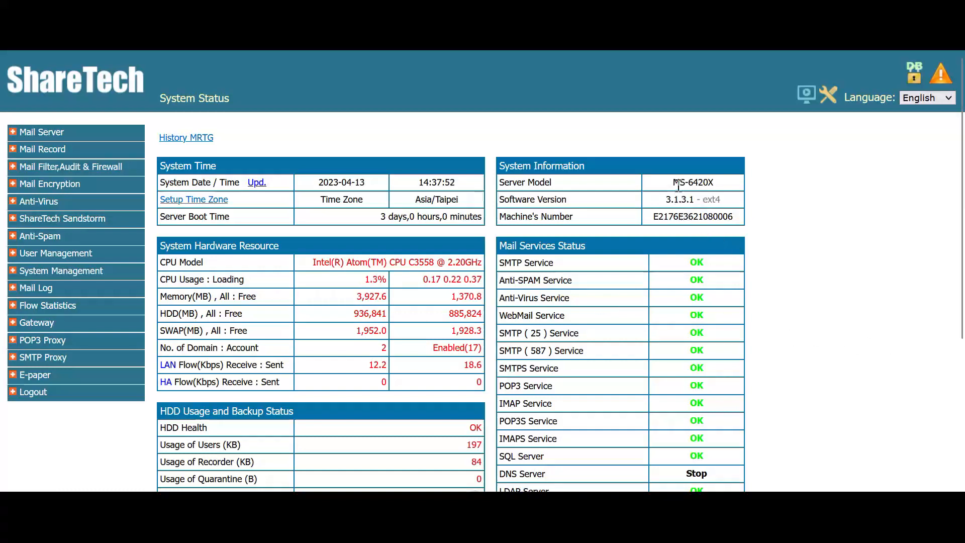
Compare the server model and software version across the mail servers' status pages, and check the mail quota range in the user basic setup
{"action": "left_click_drag", "start_coordinate": [673, 182], "coordinate": [709, 183]}
{"action": "left_click_drag", "start_coordinate": [719, 183], "coordinate": [667, 182]}
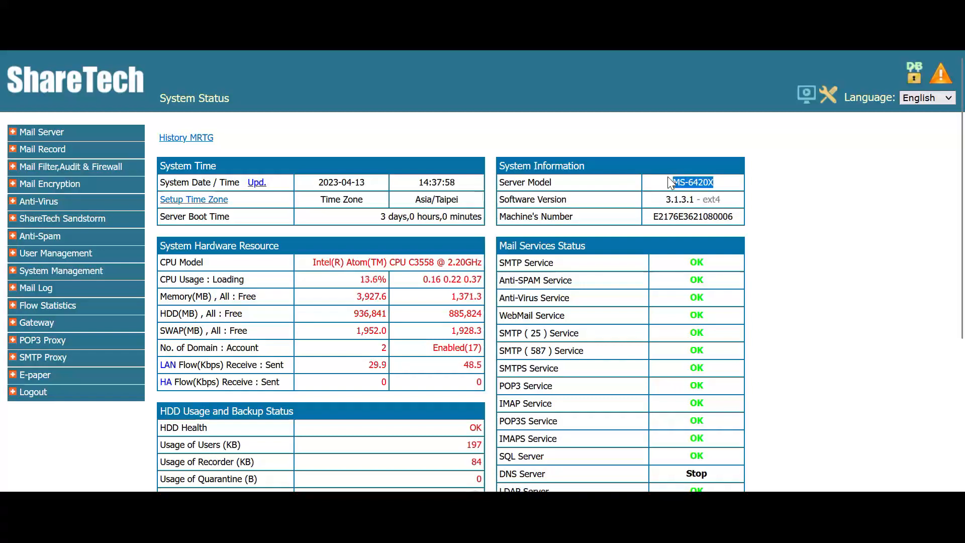
{"action": "left_click", "coordinate": [674, 182]}
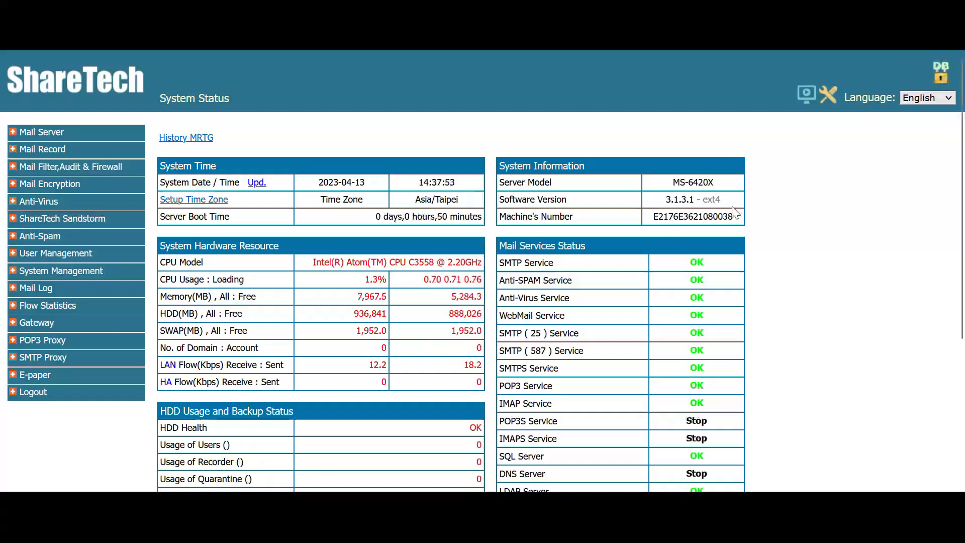
{"action": "left_click_drag", "start_coordinate": [688, 183], "coordinate": [721, 187]}
{"action": "left_click", "coordinate": [721, 186]}
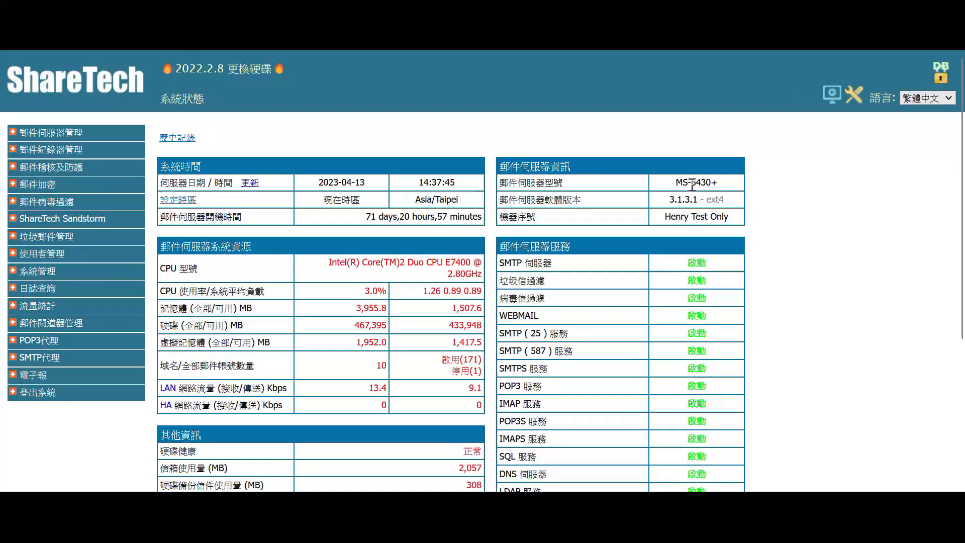
{"action": "left_click_drag", "start_coordinate": [691, 183], "coordinate": [722, 190]}
{"action": "left_click", "coordinate": [725, 190]}
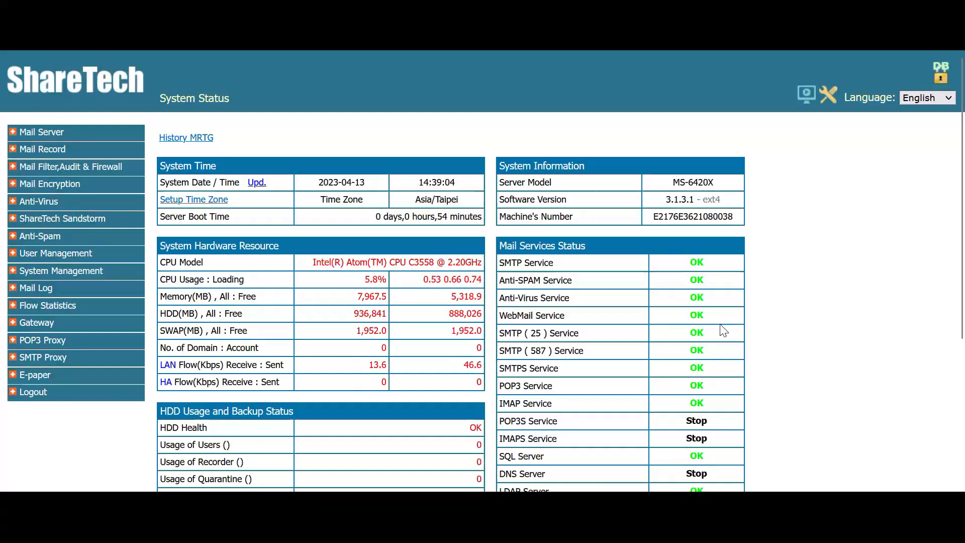
{"action": "left_click_drag", "start_coordinate": [665, 201], "coordinate": [722, 202]}
{"action": "left_click", "coordinate": [722, 203]}
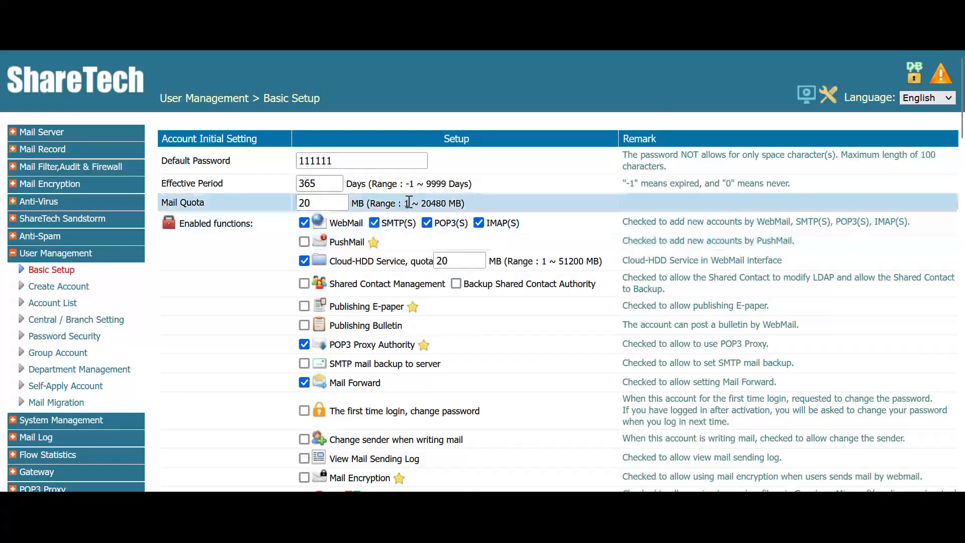
{"action": "left_click_drag", "start_coordinate": [421, 204], "coordinate": [469, 205]}
{"action": "left_click", "coordinate": [468, 201]}
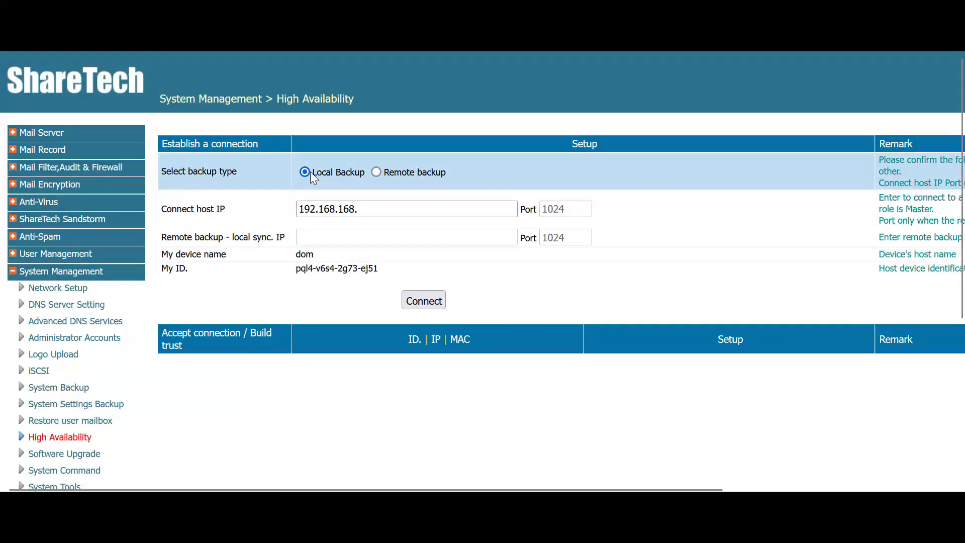
On the server named dom, enter 192.168.168.167 as the host IP for local backup and request the High Availability connection
{"action": "left_click", "coordinate": [381, 210]}
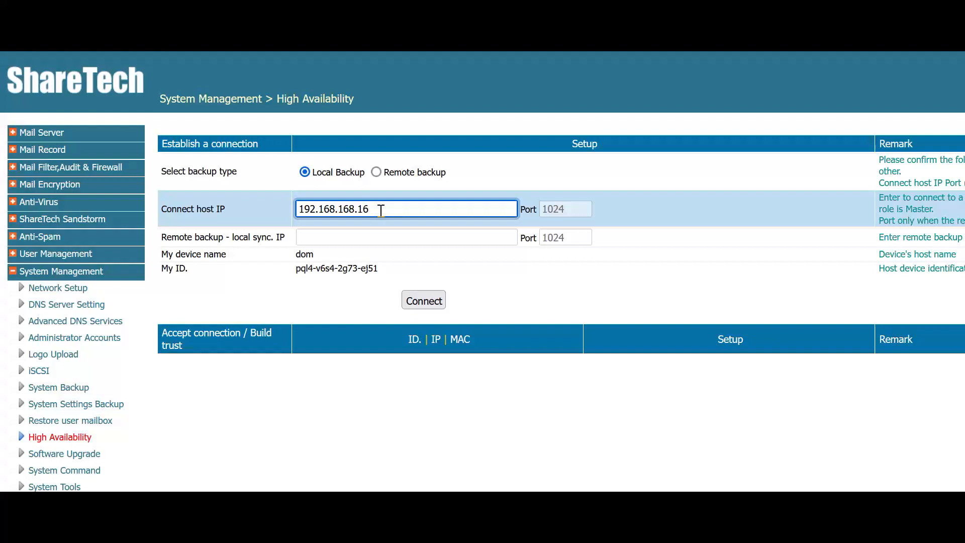
{"action": "type", "text": "7"}
{"action": "left_click", "coordinate": [441, 300]}
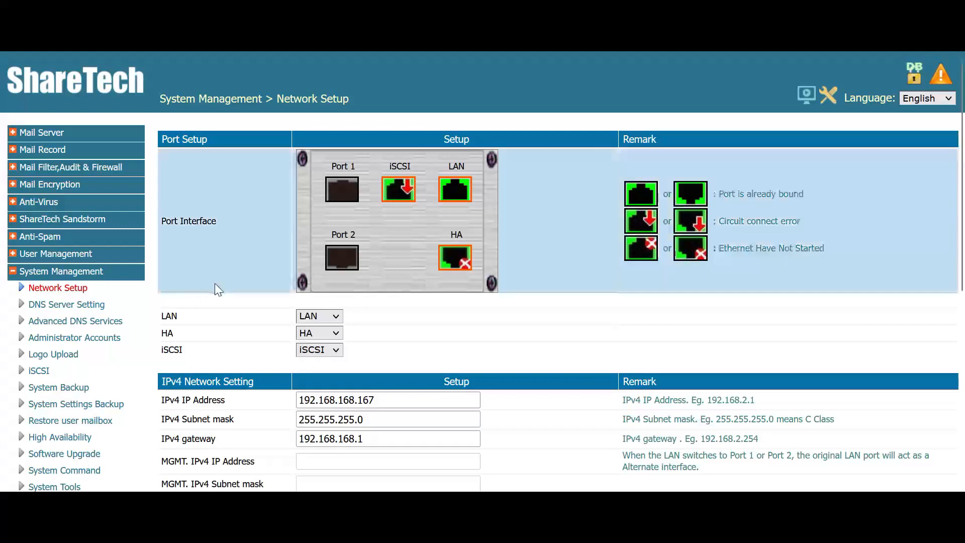
Check the IPv4 address in the network setup of the mail server that receives the connection request
{"action": "scroll", "coordinate": [80, 300], "scroll_direction": "down", "scroll_amount": 3}
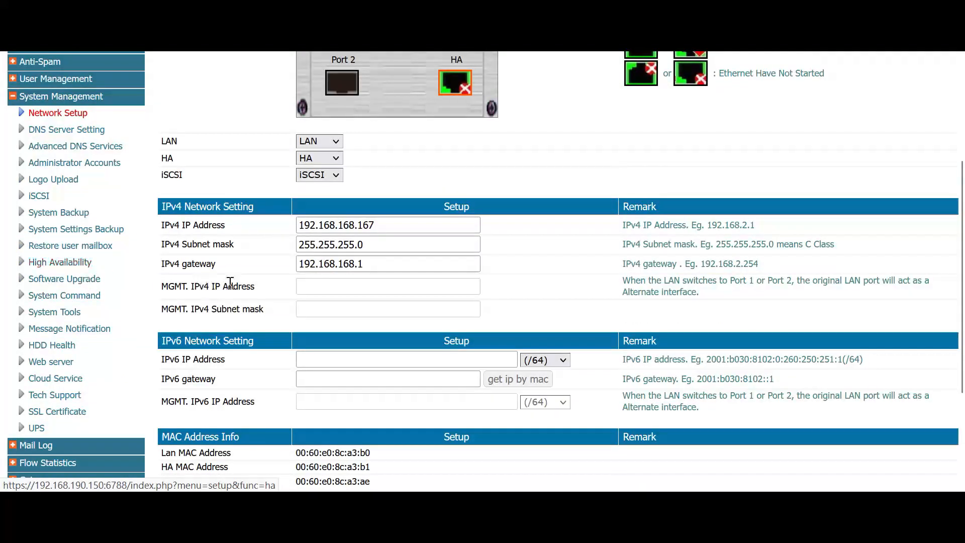
{"action": "scroll", "coordinate": [214, 287], "scroll_direction": "up", "scroll_amount": 2}
{"action": "scroll", "coordinate": [389, 320], "scroll_direction": "up", "scroll_amount": 2}
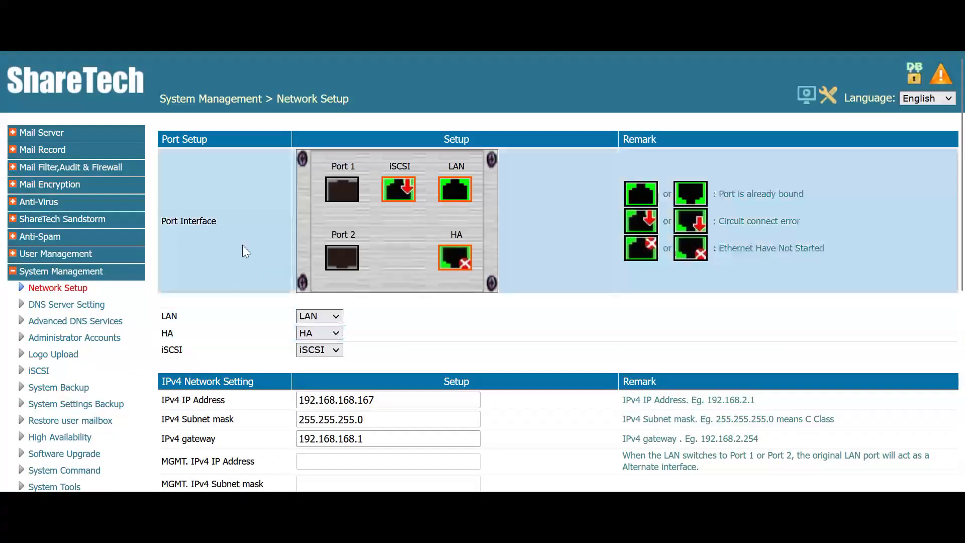
{"action": "left_click_drag", "start_coordinate": [376, 400], "coordinate": [333, 404]}
{"action": "left_click", "coordinate": [394, 403]}
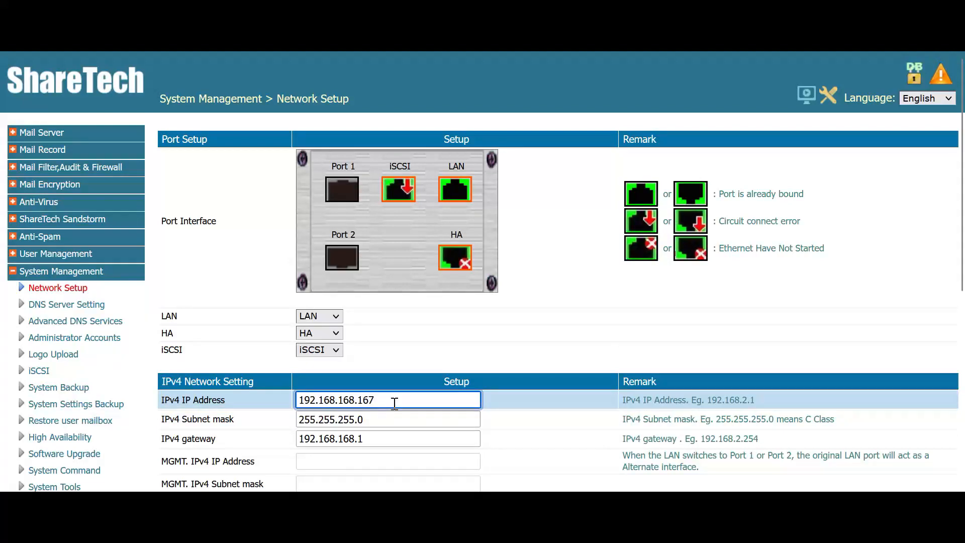
{"action": "scroll", "coordinate": [395, 404], "scroll_direction": "down", "scroll_amount": 4}
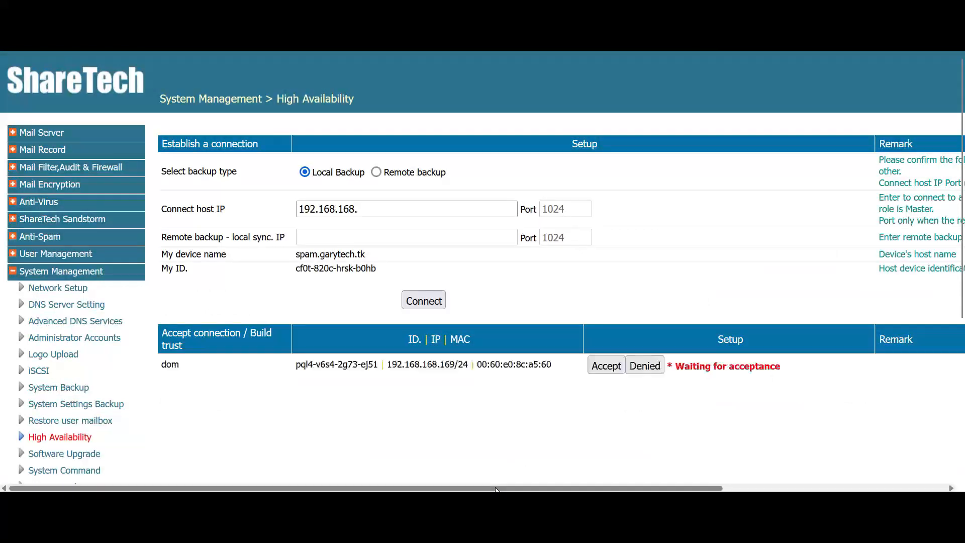
Check the ID, IP and MAC of the pending connection from dom and accept it in High Availability
{"action": "left_click_drag", "start_coordinate": [495, 488], "coordinate": [538, 488]}
{"action": "left_click_drag", "start_coordinate": [250, 364], "coordinate": [426, 377]}
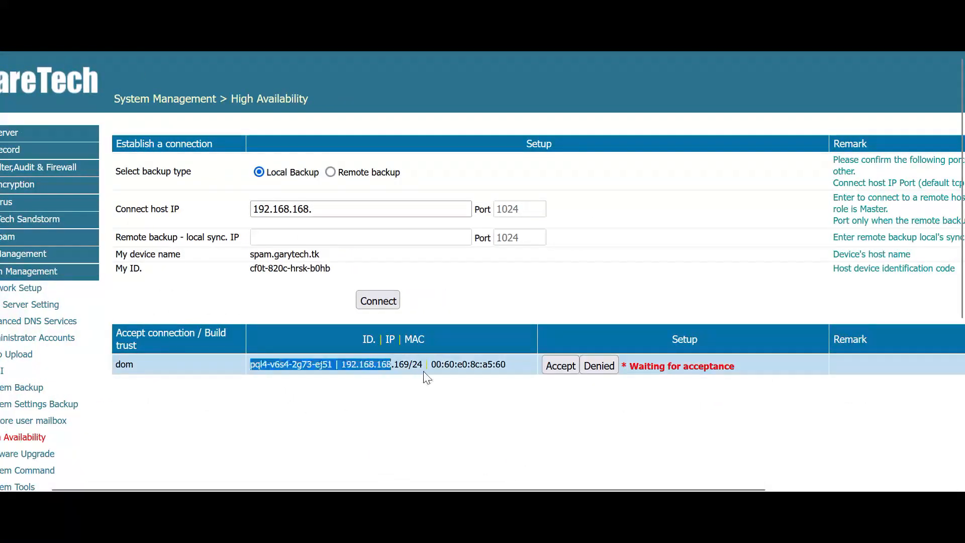
{"action": "left_click_drag", "start_coordinate": [517, 374], "coordinate": [254, 364]}
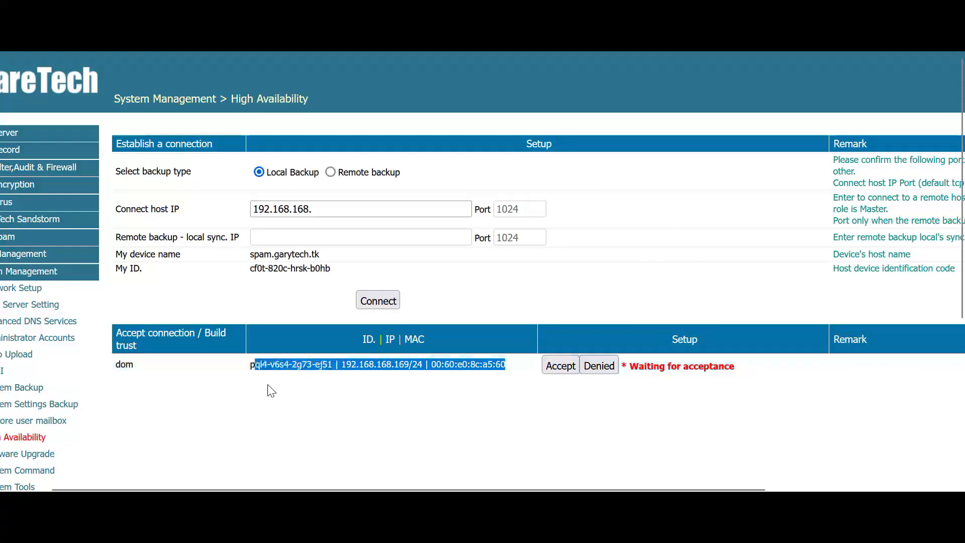
{"action": "left_click", "coordinate": [268, 385]}
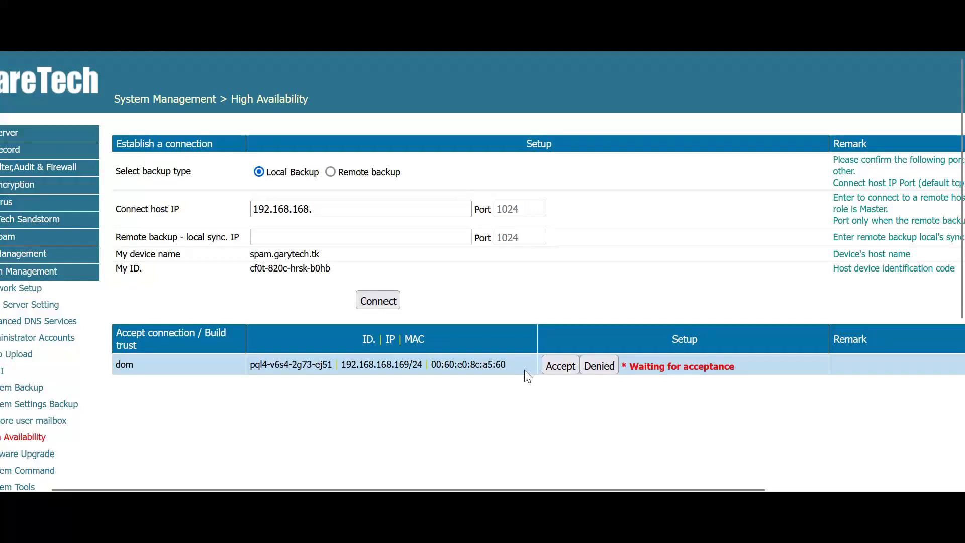
{"action": "left_click", "coordinate": [561, 366]}
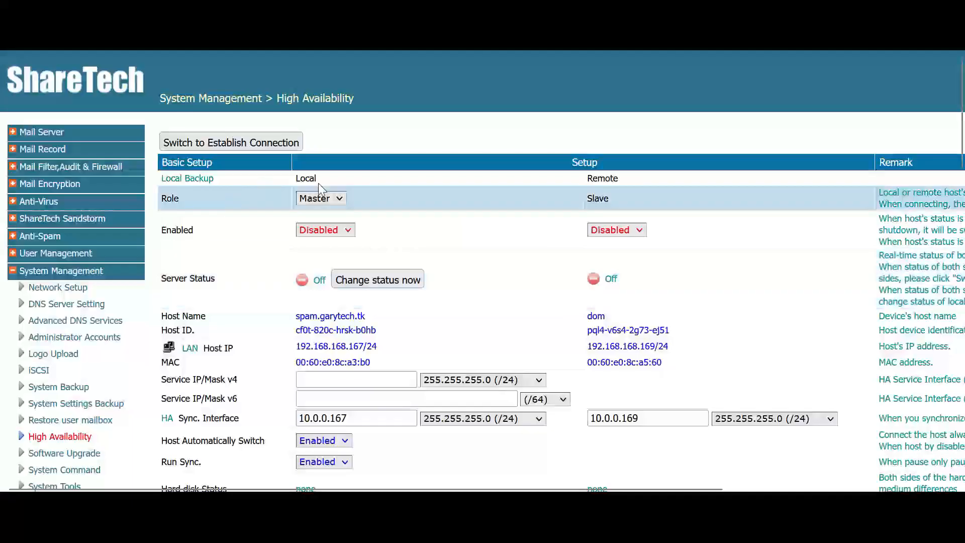
Examine the Master and Slave options for the local role and compare the role settings on both High Availability hosts
{"action": "scroll", "coordinate": [431, 342], "scroll_direction": "down", "scroll_amount": 3}
{"action": "scroll", "coordinate": [421, 278], "scroll_direction": "up", "scroll_amount": 3}
{"action": "left_click", "coordinate": [337, 195]}
{"action": "left_click", "coordinate": [337, 195]}
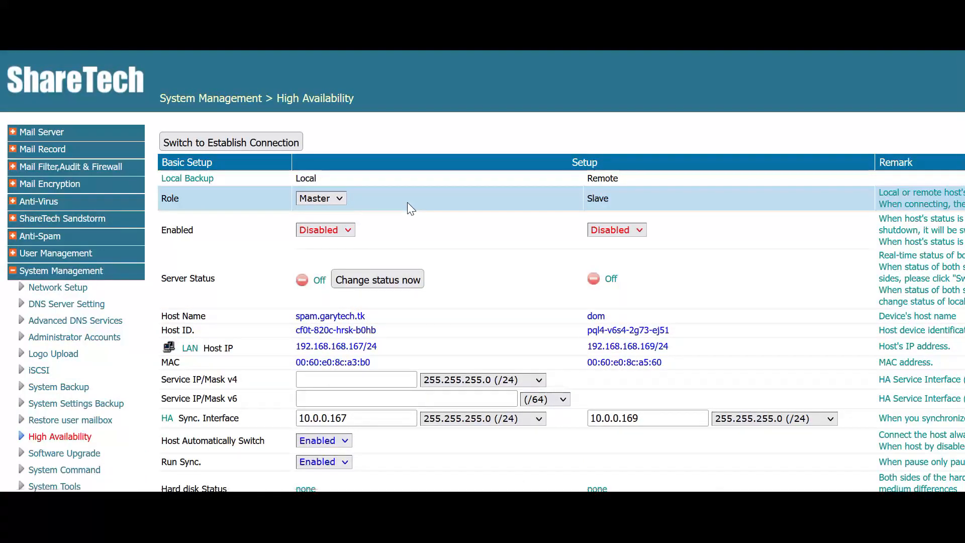
{"action": "left_click", "coordinate": [337, 198]}
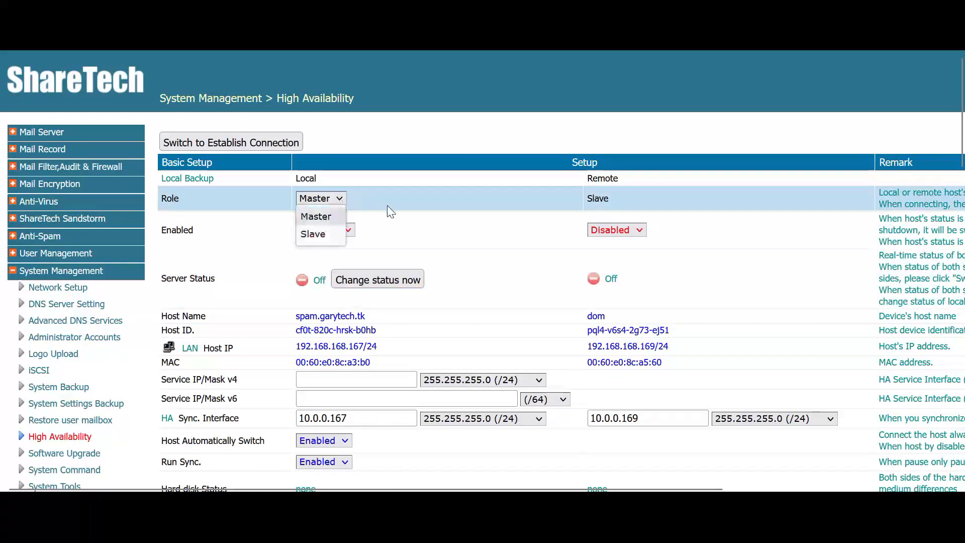
{"action": "left_click", "coordinate": [311, 231]}
{"action": "left_click", "coordinate": [335, 198]}
{"action": "left_click", "coordinate": [345, 200]}
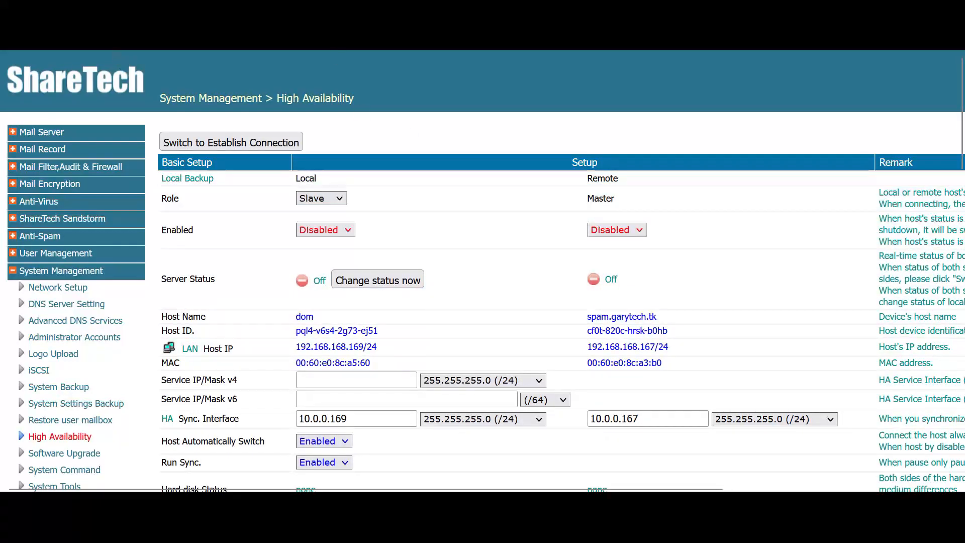
{"action": "left_click", "coordinate": [402, 38]}
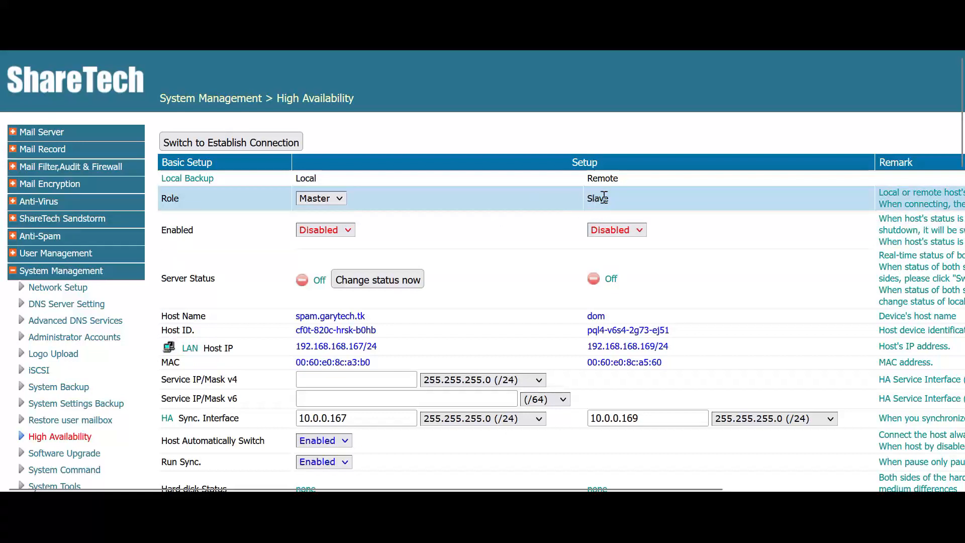
Set High Availability to Enabled for both the local master host and the remote slave host
{"action": "left_click", "coordinate": [341, 231]}
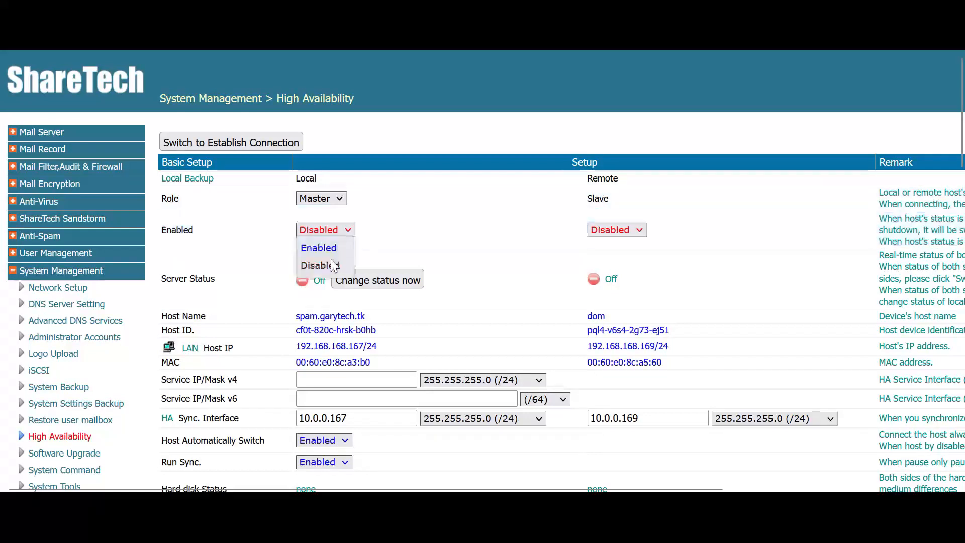
{"action": "left_click", "coordinate": [329, 250]}
{"action": "left_click", "coordinate": [640, 230]}
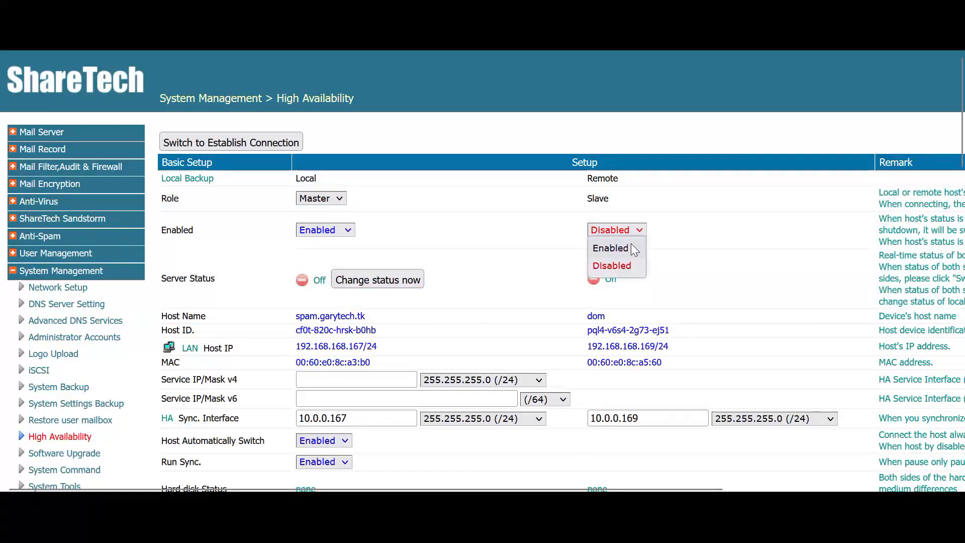
{"action": "left_click", "coordinate": [625, 249]}
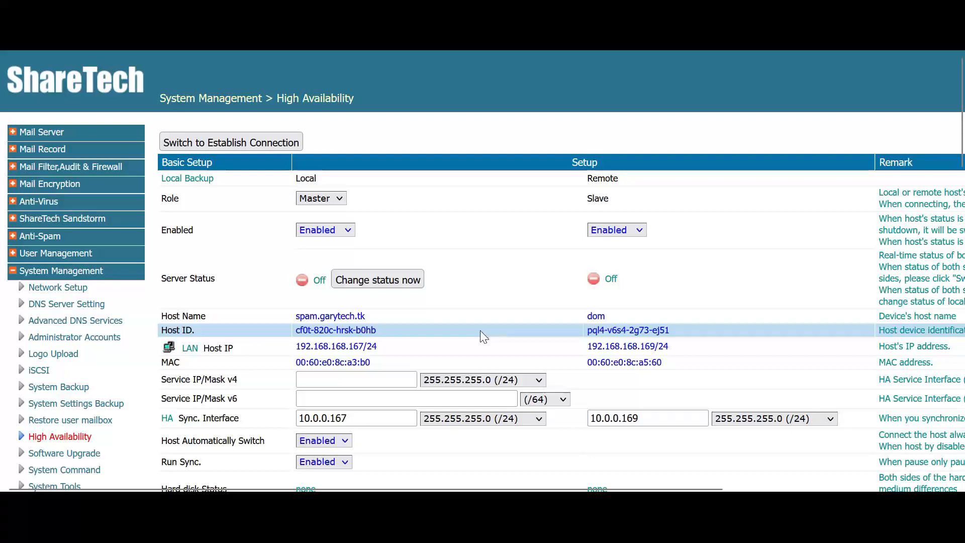
Set the IPv4 service IP of the High Availability pair to 192.168.168.168
{"action": "scroll", "coordinate": [479, 330], "scroll_direction": "down", "scroll_amount": 2}
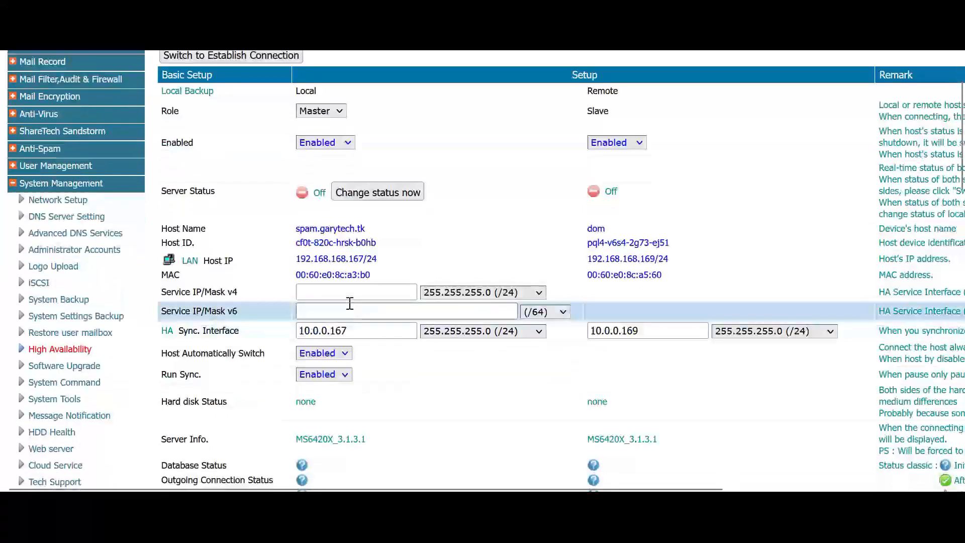
{"action": "left_click", "coordinate": [350, 293]}
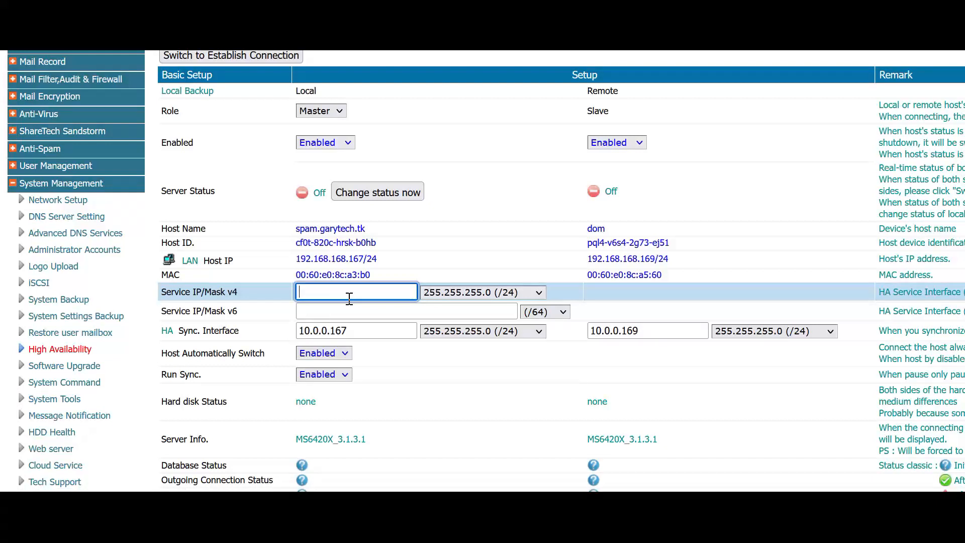
{"action": "type", "text": "192.168.168.168"}
{"action": "left_click", "coordinate": [467, 262]}
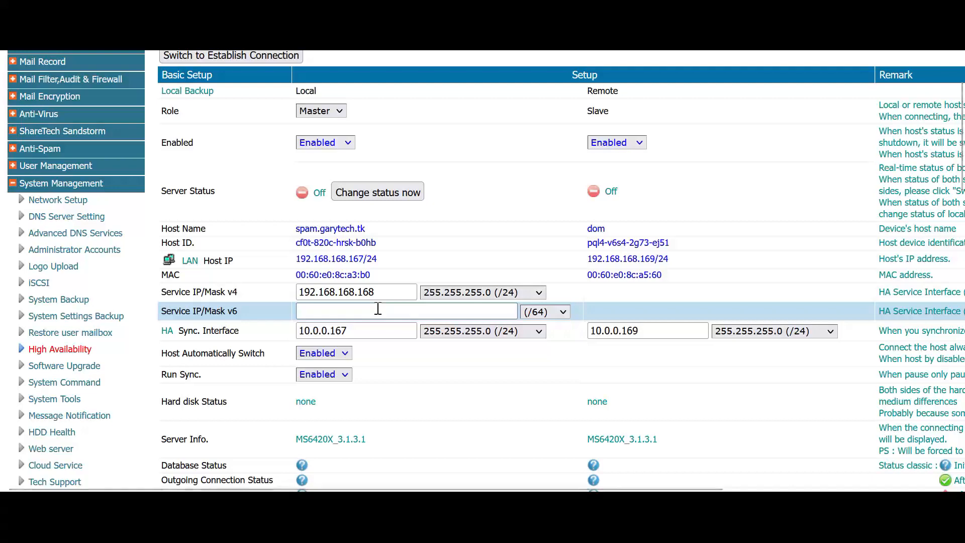
{"action": "scroll", "coordinate": [394, 291], "scroll_direction": "up", "scroll_amount": 2}
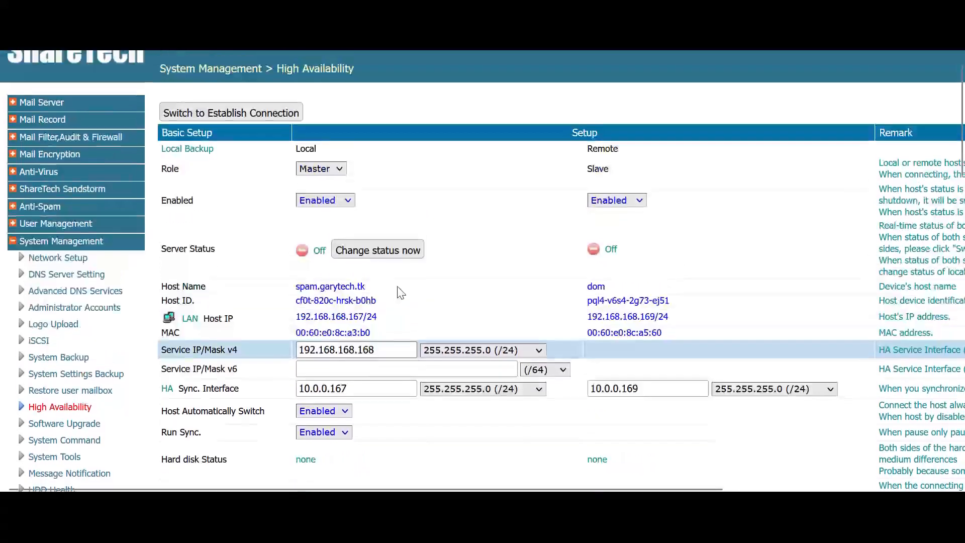
{"action": "left_click_drag", "start_coordinate": [381, 378], "coordinate": [294, 379]}
{"action": "left_click", "coordinate": [352, 377]}
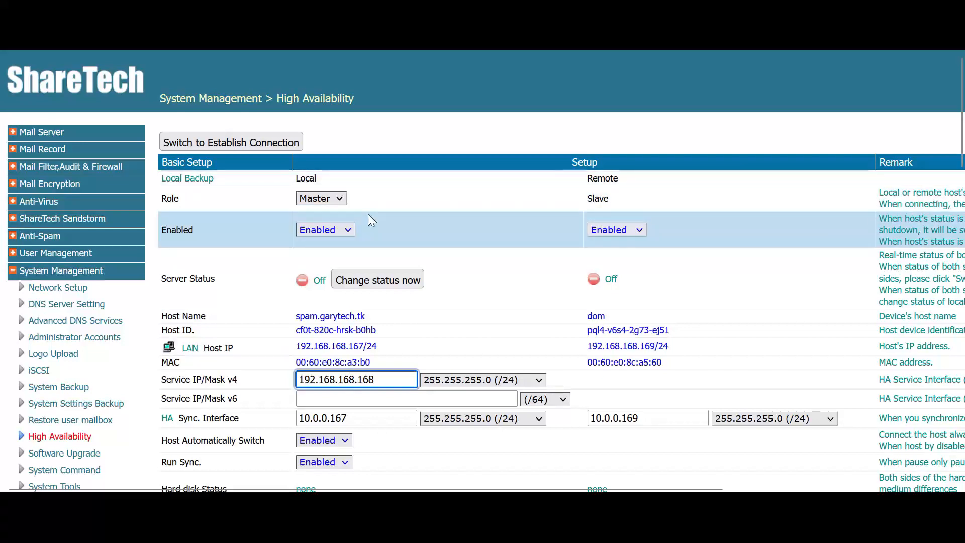
{"action": "double_click", "coordinate": [354, 378]}
{"action": "left_click", "coordinate": [354, 378]}
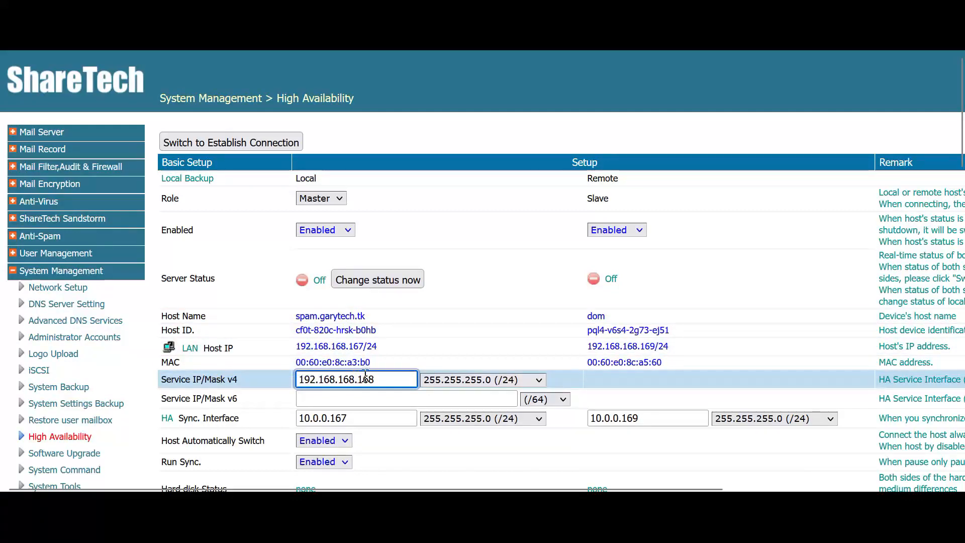
Check the local and remote addresses of the HA sync interface
{"action": "scroll", "coordinate": [362, 379], "scroll_direction": "down", "scroll_amount": 2}
{"action": "double_click", "coordinate": [362, 332]}
{"action": "left_click", "coordinate": [365, 332]}
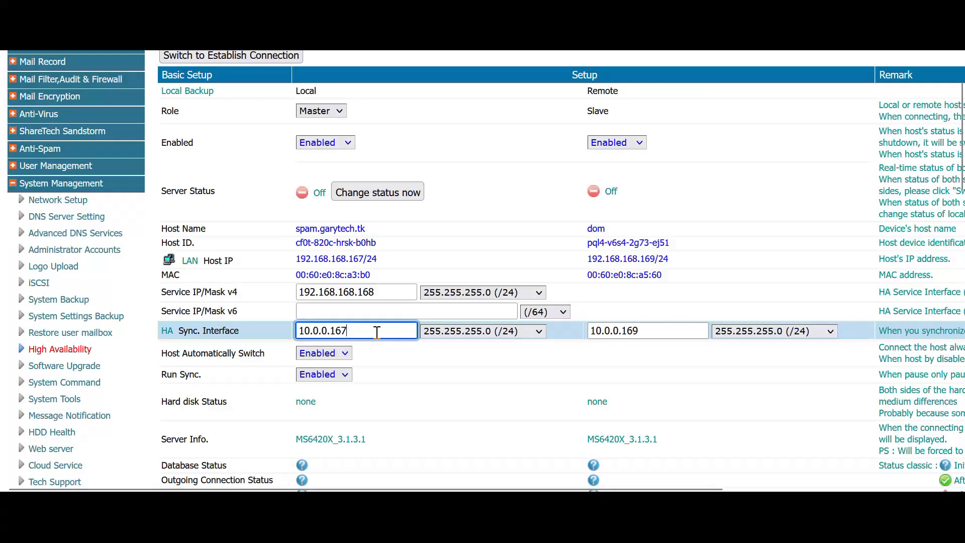
{"action": "double_click", "coordinate": [622, 330]}
{"action": "left_click", "coordinate": [685, 330]}
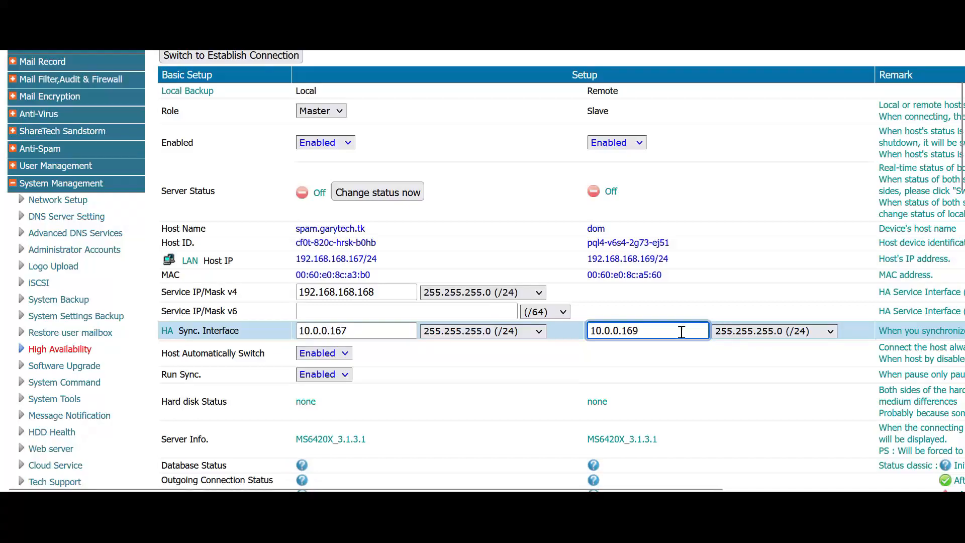
Apply the High Availability setup, authorise it with the administrator password, and review the status of both hosts
{"action": "scroll", "coordinate": [510, 383], "scroll_direction": "down", "scroll_amount": 5}
{"action": "left_click", "coordinate": [551, 419]}
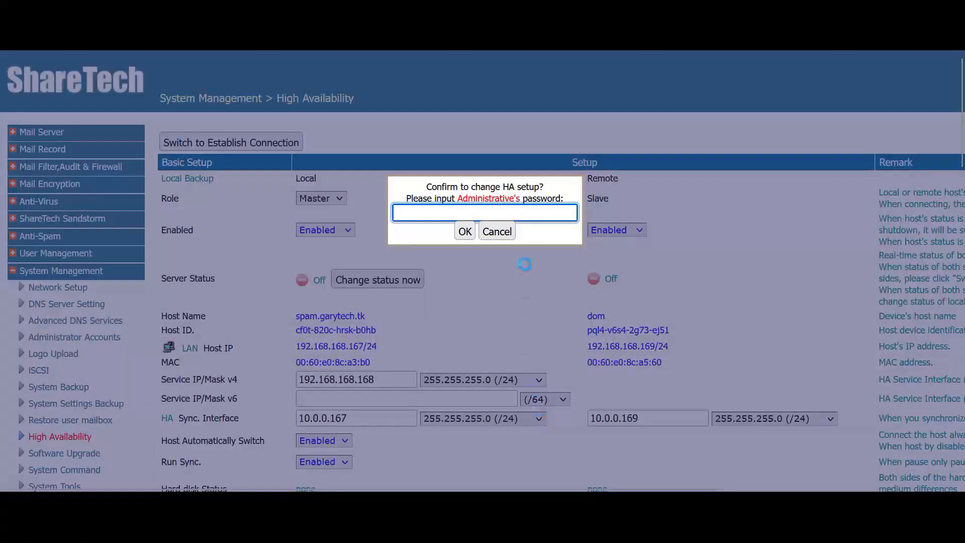
{"action": "type", "text": "*******"}
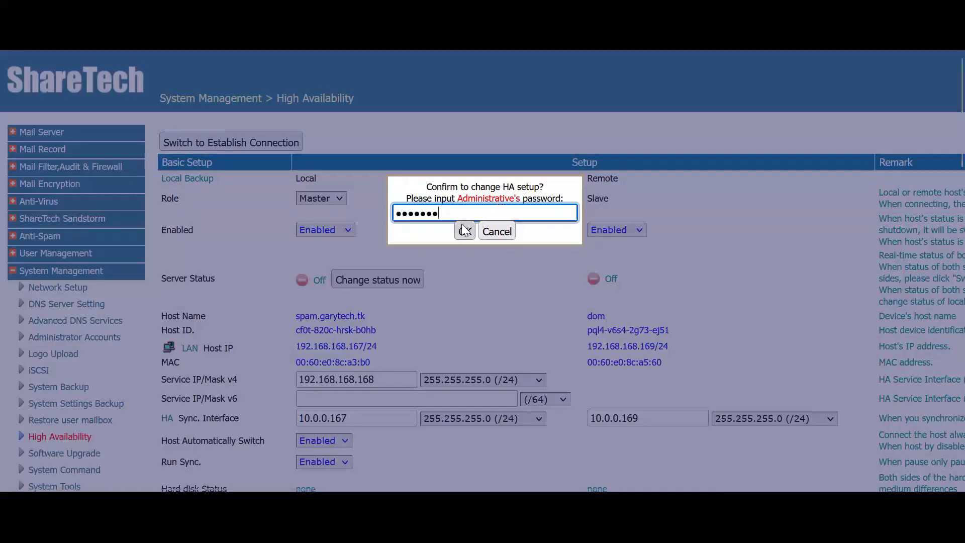
{"action": "left_click", "coordinate": [462, 227]}
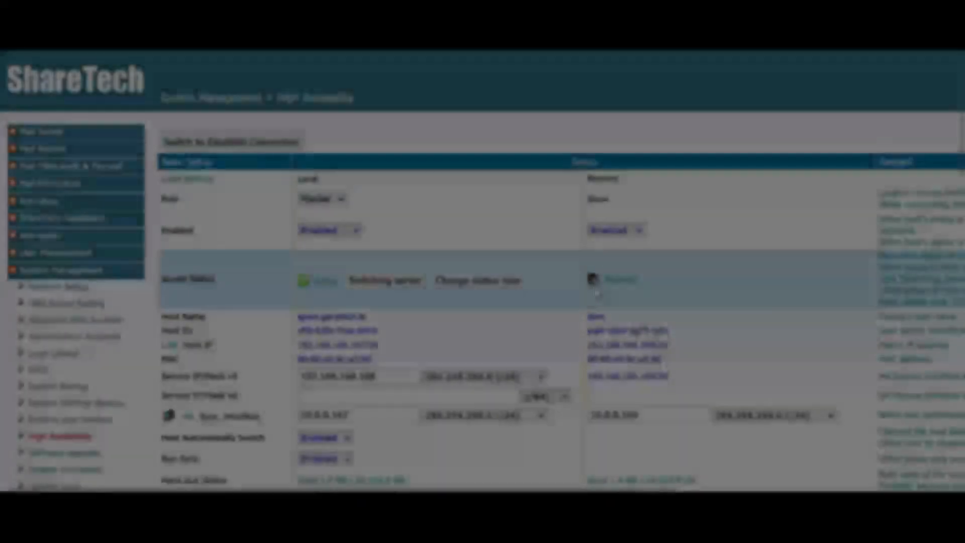
{"action": "scroll", "coordinate": [534, 301], "scroll_direction": "down", "scroll_amount": 3}
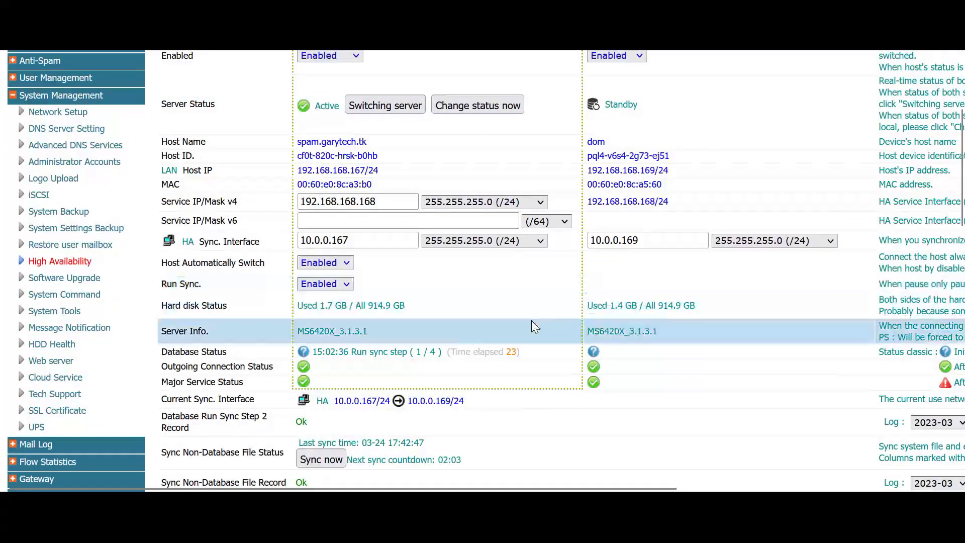
{"action": "scroll", "coordinate": [531, 322], "scroll_direction": "up", "scroll_amount": 3}
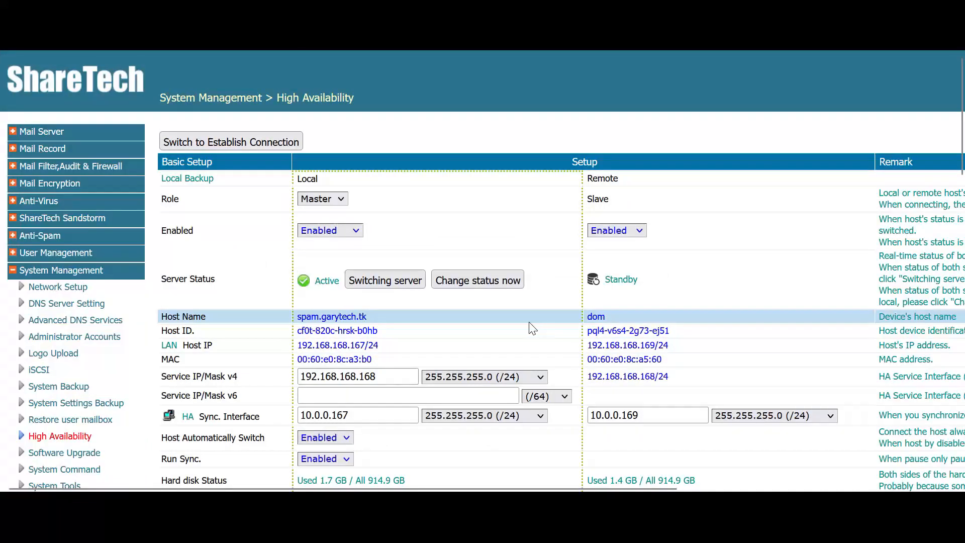
{"action": "scroll", "coordinate": [480, 308], "scroll_direction": "down", "scroll_amount": 2}
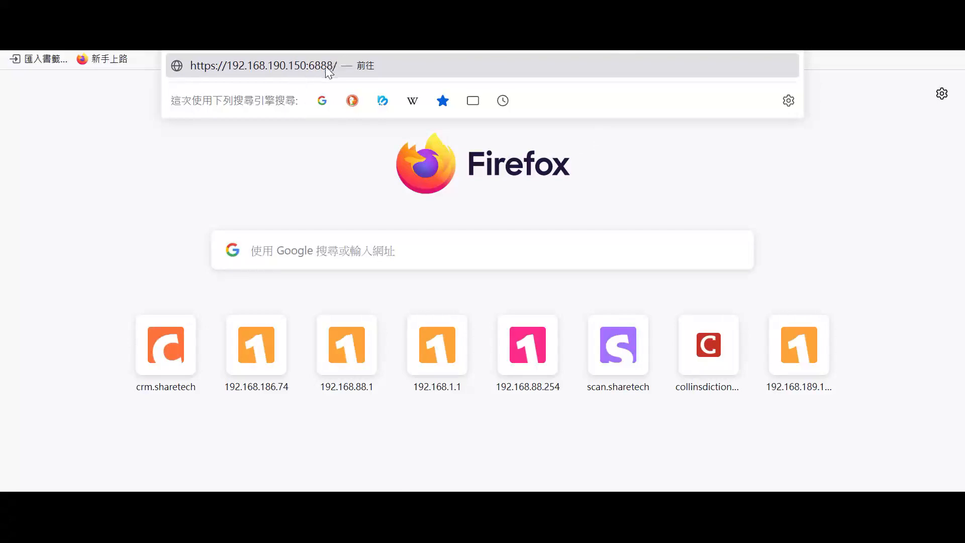
{"action": "left_click", "coordinate": [328, 71]}
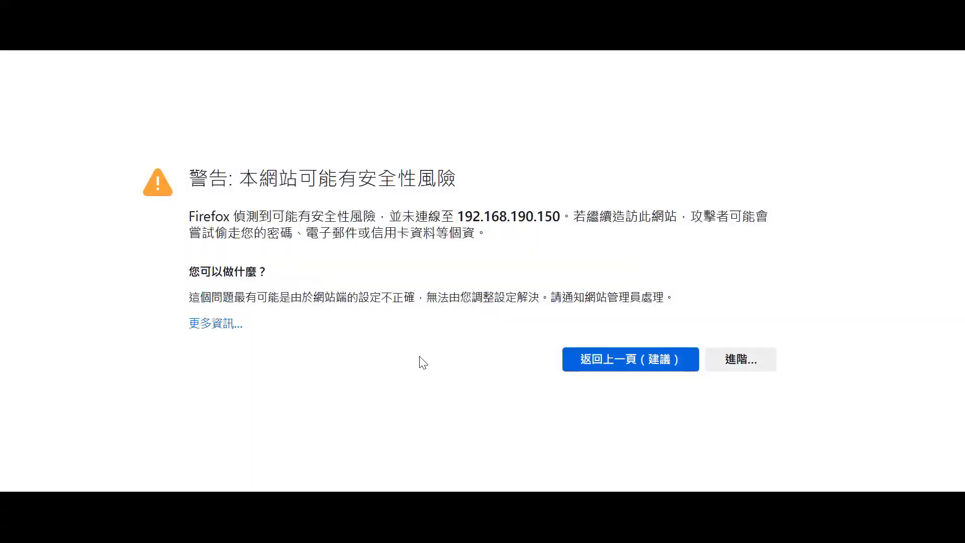
{"action": "left_click", "coordinate": [740, 368]}
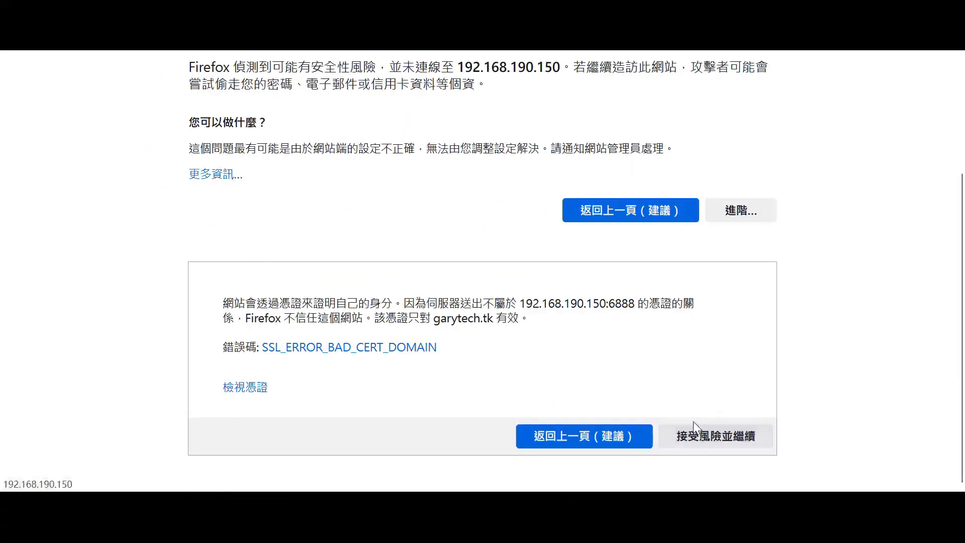
{"action": "scroll", "coordinate": [661, 383], "scroll_direction": "down", "scroll_amount": 5}
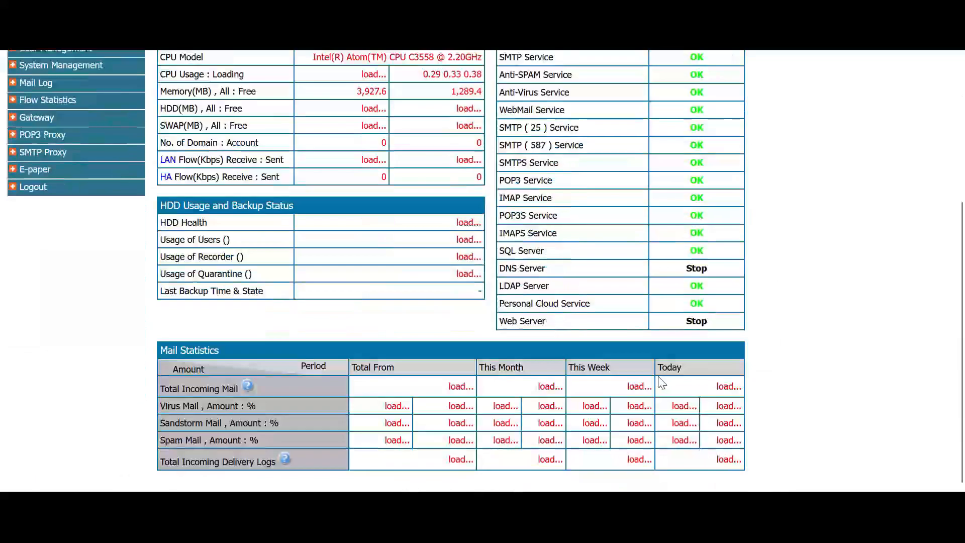
{"action": "scroll", "coordinate": [661, 384], "scroll_direction": "up", "scroll_amount": 5}
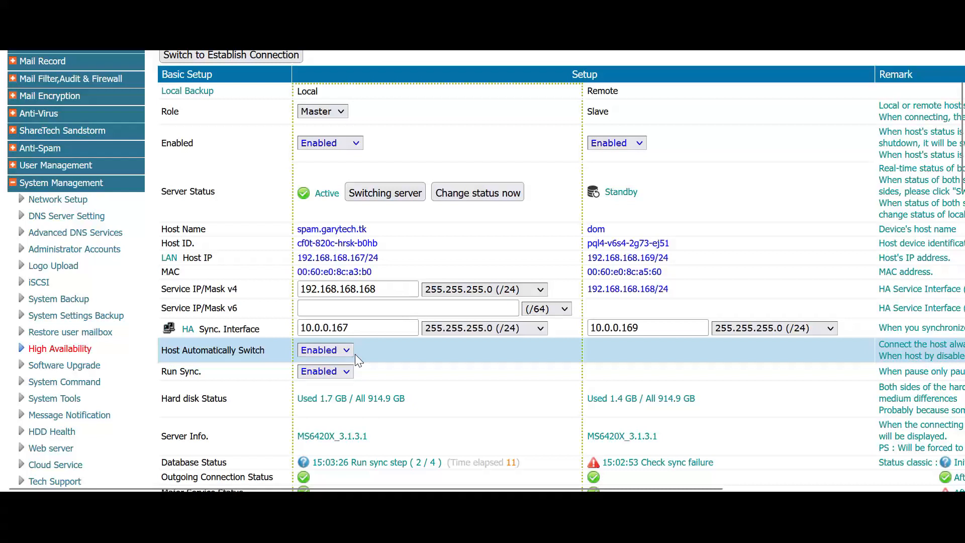
Set Host Automatically Switch to Pause and apply the change by entering the administrator password
{"action": "left_click", "coordinate": [325, 350]}
{"action": "left_click", "coordinate": [315, 386]}
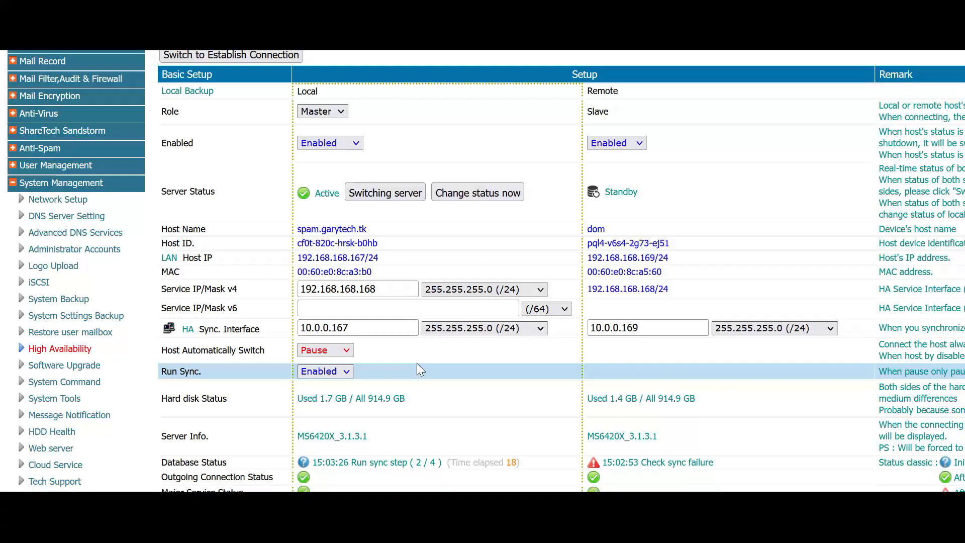
{"action": "scroll", "coordinate": [506, 409], "scroll_direction": "down", "scroll_amount": 3}
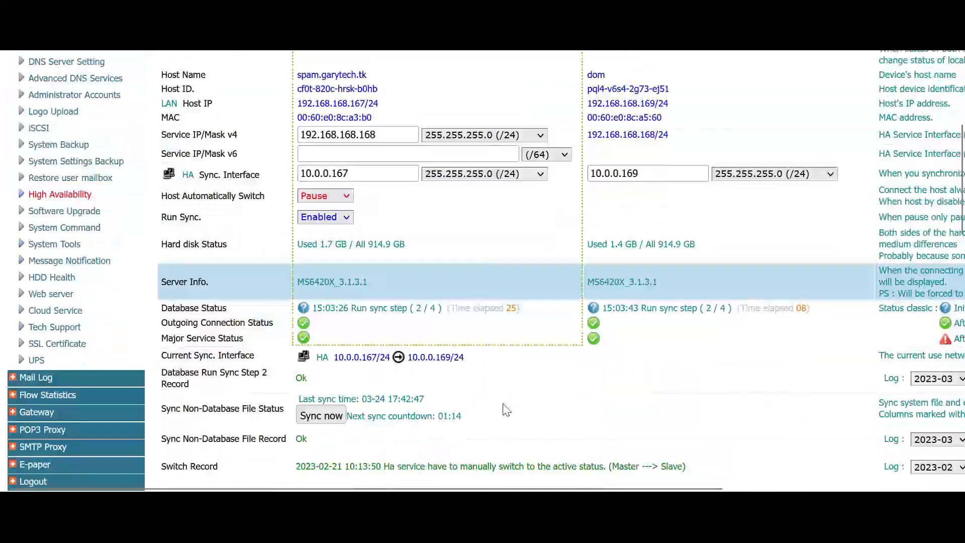
{"action": "left_click", "coordinate": [550, 481]}
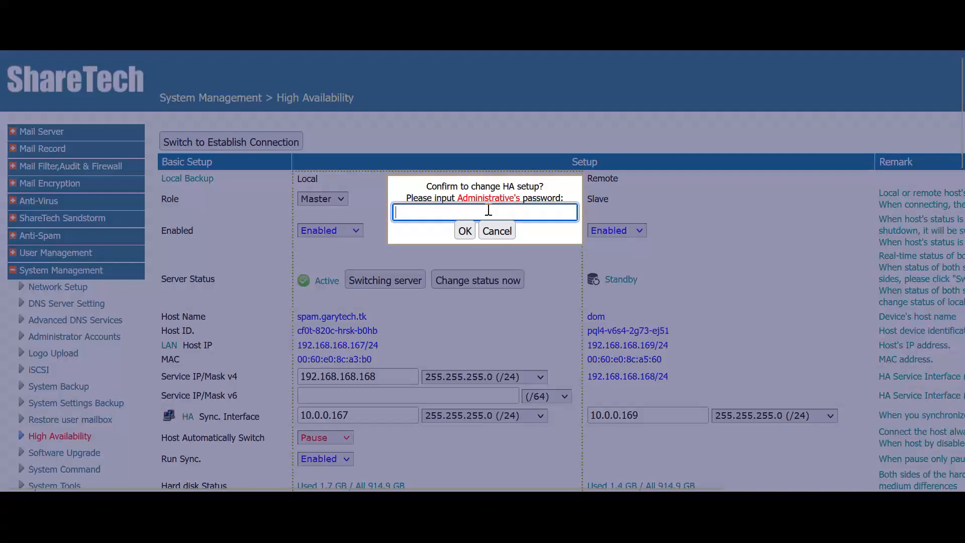
{"action": "type", "text": "*****"}
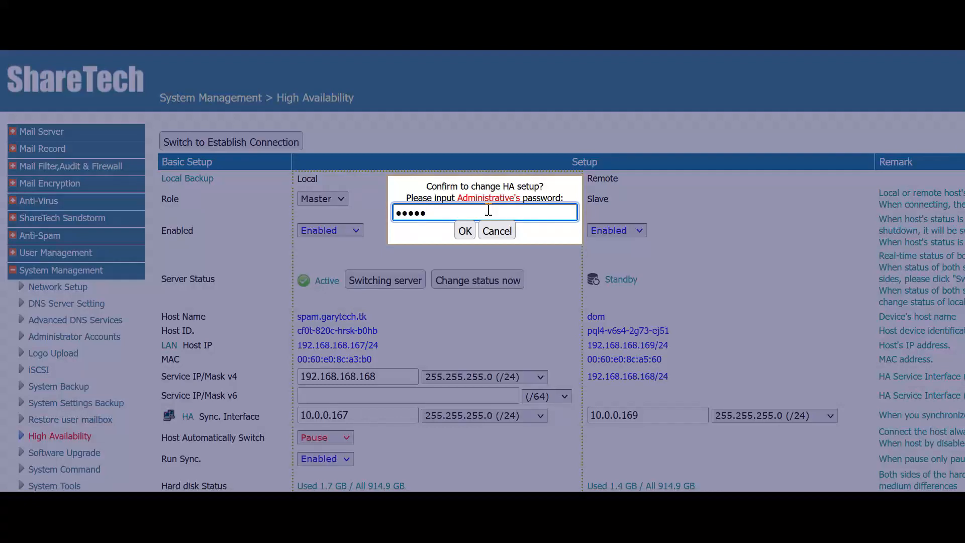
{"action": "type", "text": "**"}
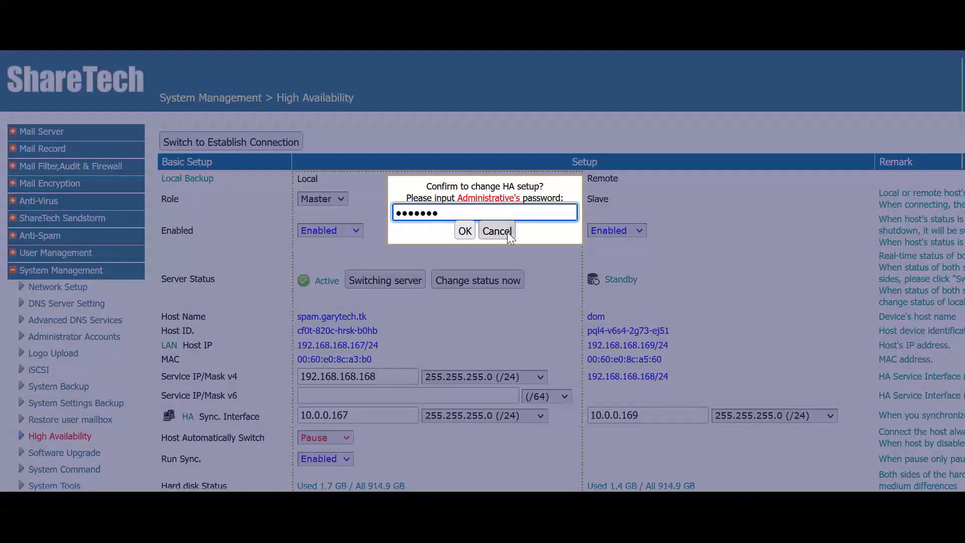
{"action": "left_click", "coordinate": [466, 232]}
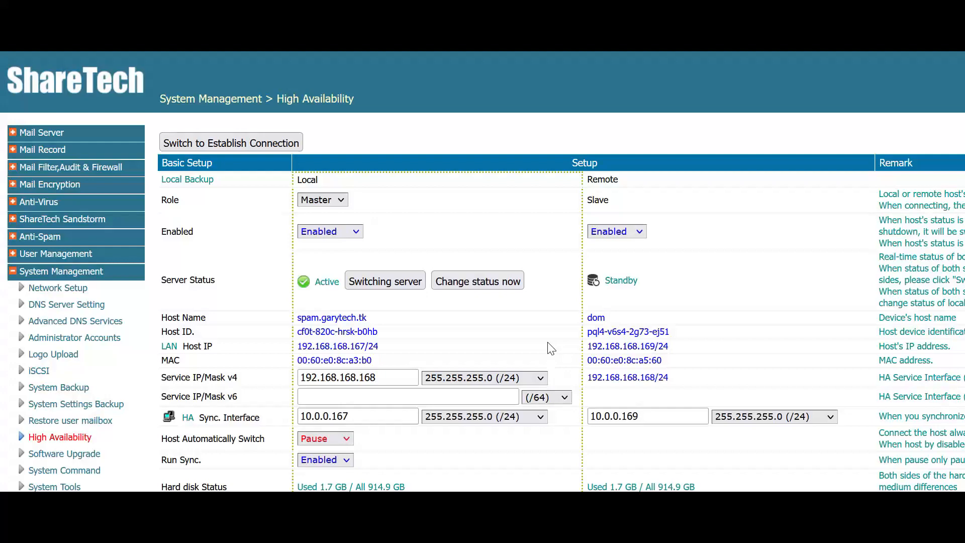
Check the database sync progress and the Outgoing Connection Status of the local and remote hosts
{"action": "scroll", "coordinate": [532, 332], "scroll_direction": "down", "scroll_amount": 3}
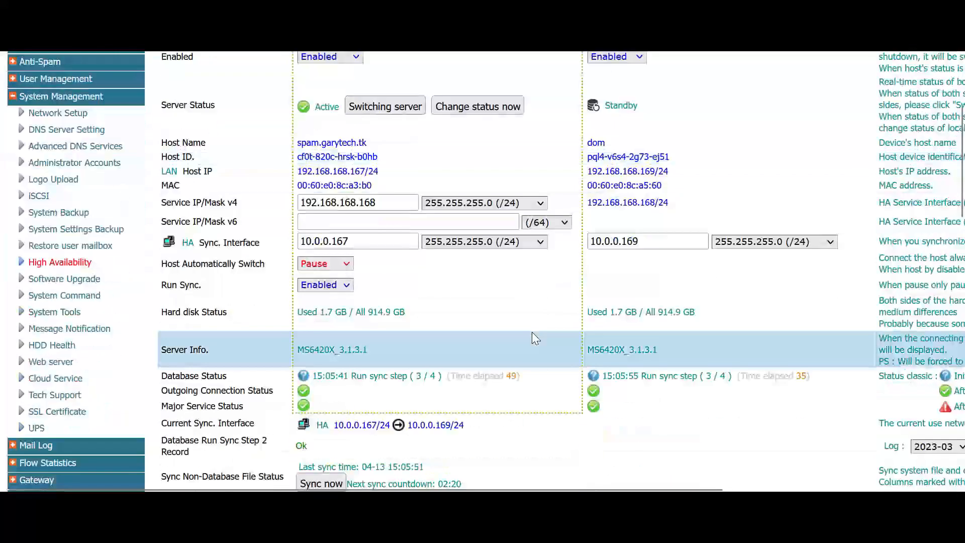
{"action": "scroll", "coordinate": [517, 357], "scroll_direction": "down", "scroll_amount": 2}
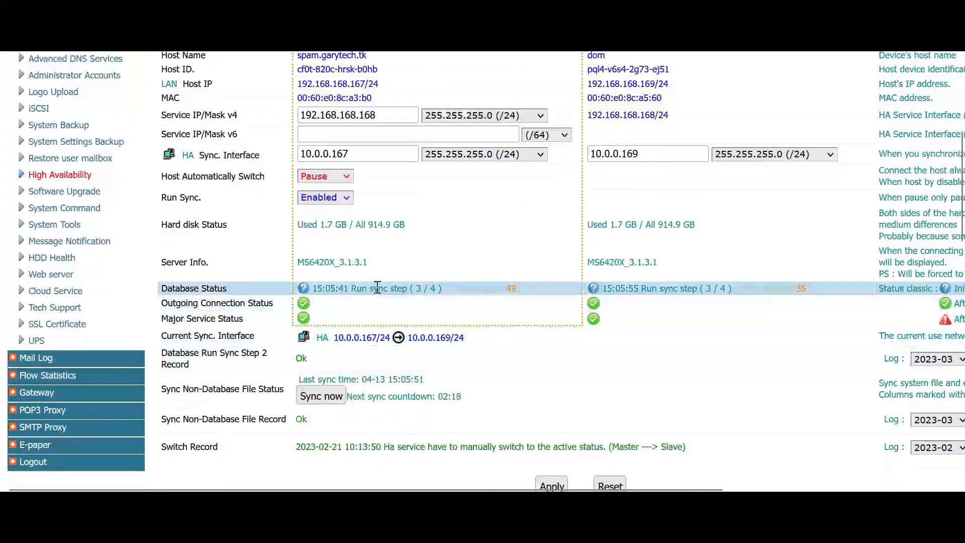
{"action": "scroll", "coordinate": [402, 324], "scroll_direction": "up", "scroll_amount": 2}
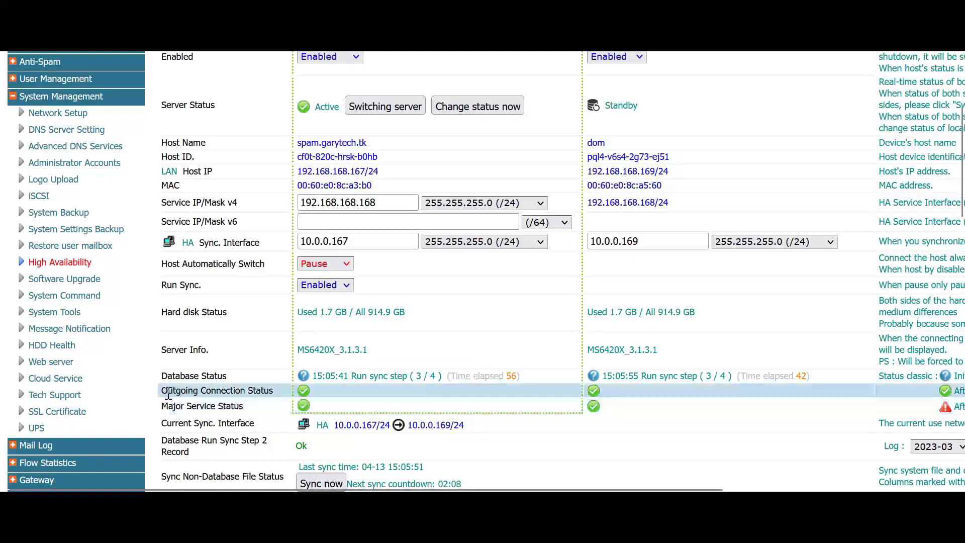
{"action": "left_click_drag", "start_coordinate": [167, 392], "coordinate": [268, 391]}
{"action": "left_click", "coordinate": [275, 390]}
Examine the external connection detection targets in the Advanced Setup section
{"action": "scroll", "coordinate": [452, 405], "scroll_direction": "down", "scroll_amount": 10}
{"action": "scroll", "coordinate": [452, 402], "scroll_direction": "up", "scroll_amount": 6}
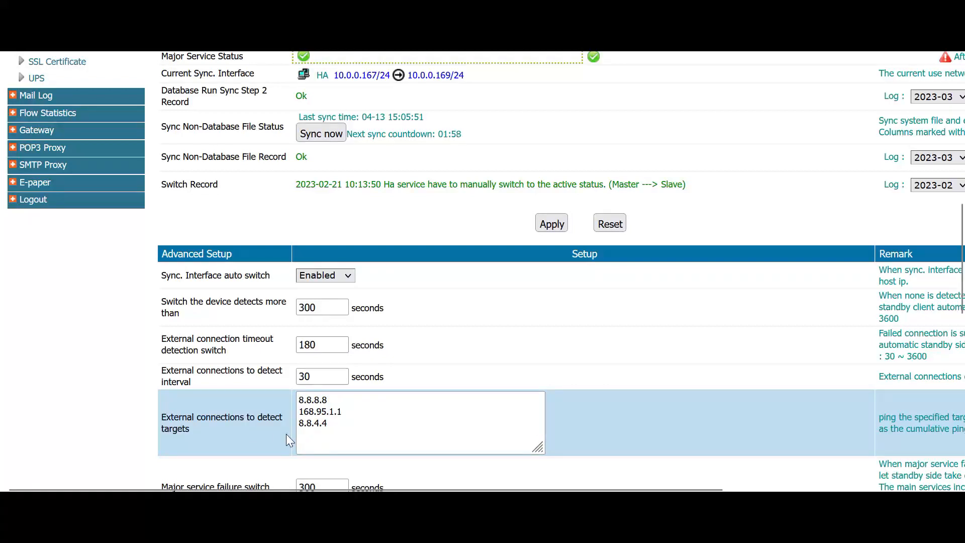
{"action": "left_click_drag", "start_coordinate": [353, 426], "coordinate": [299, 400]}
{"action": "left_click", "coordinate": [360, 413]}
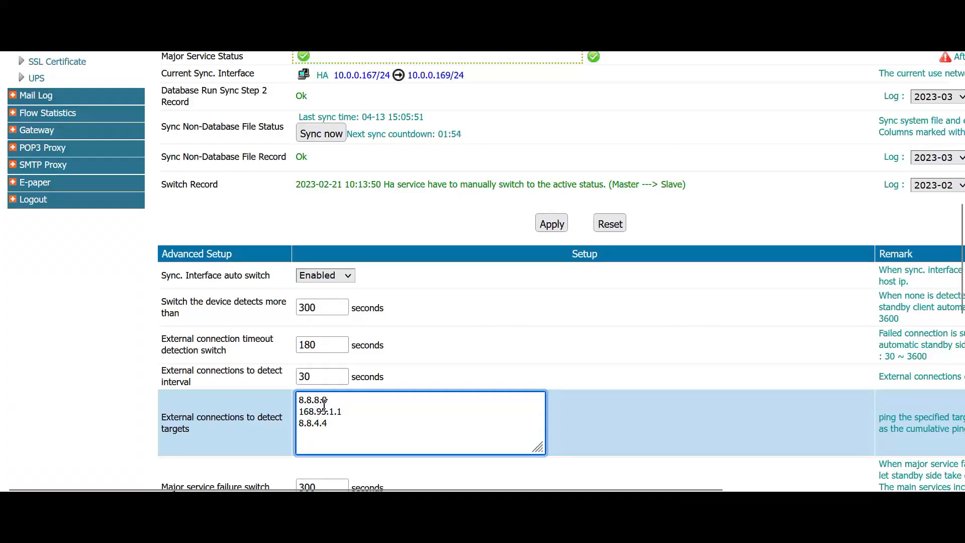
{"action": "left_click_drag", "start_coordinate": [345, 428], "coordinate": [300, 399]}
{"action": "left_click", "coordinate": [351, 413]}
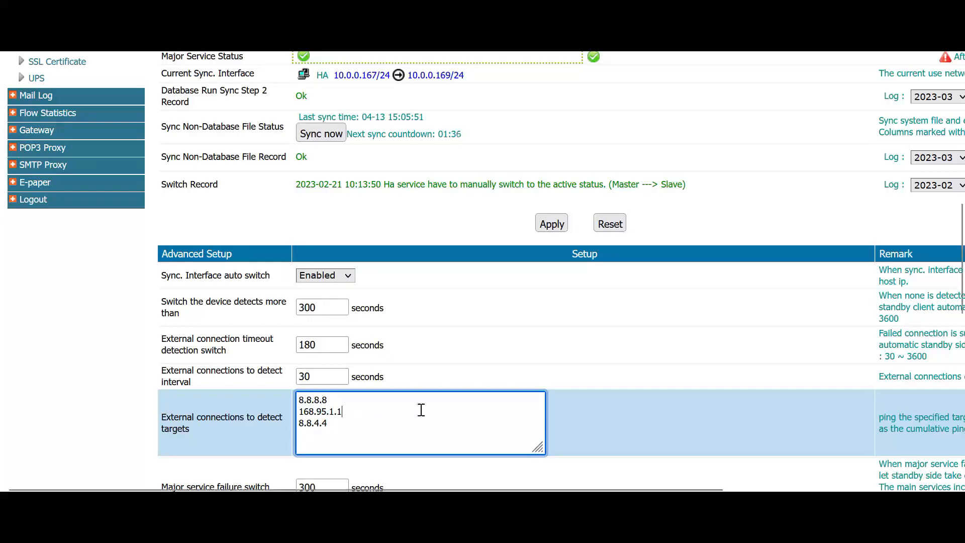
Check the database status, the Database Run Sync Step 2 Record, and the non-database file sync status and record
{"action": "scroll", "coordinate": [435, 408], "scroll_direction": "up", "scroll_amount": 7}
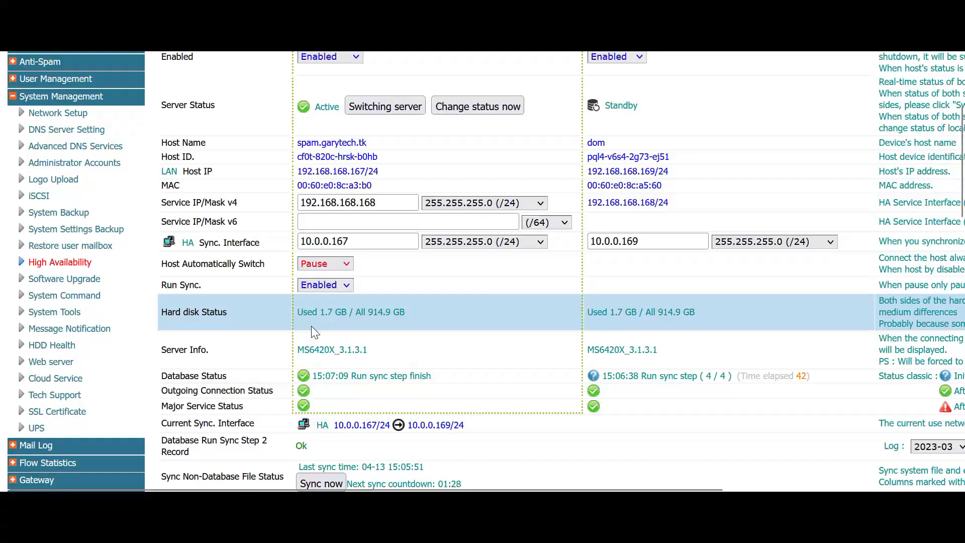
{"action": "scroll", "coordinate": [341, 391], "scroll_direction": "down", "scroll_amount": 2}
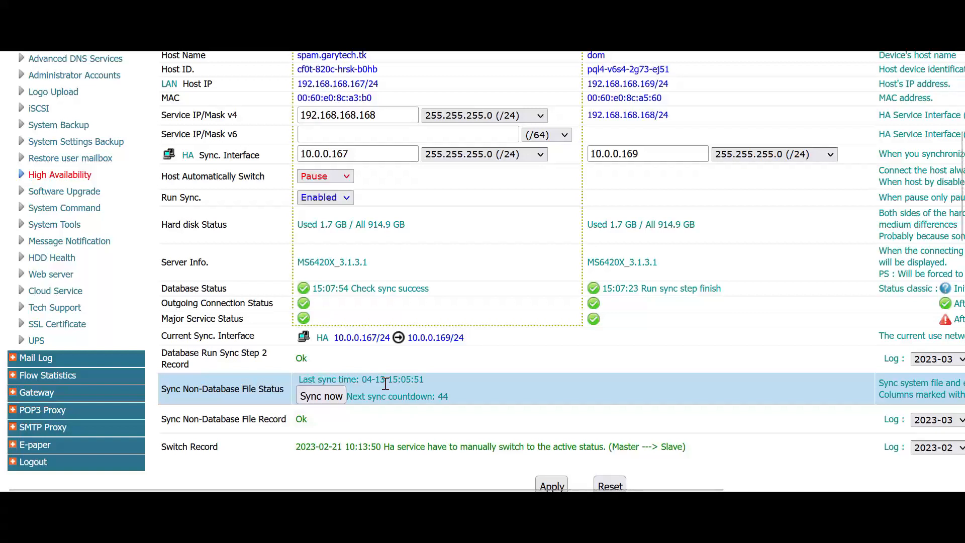
{"action": "mouse_move", "coordinate": [316, 362]}
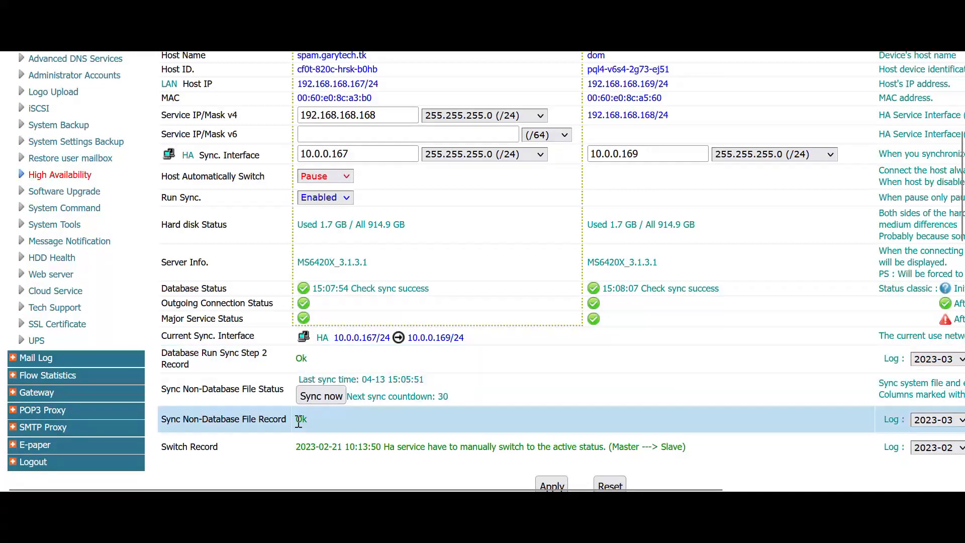
{"action": "mouse_move", "coordinate": [298, 421]}
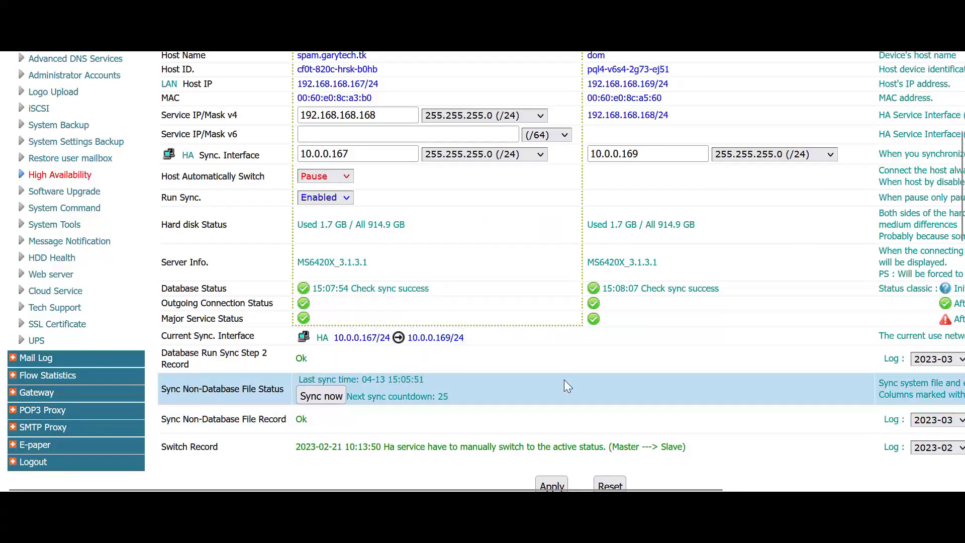
Set Host Automatically Switch back to Enabled for the High Availability pair
{"action": "scroll", "coordinate": [584, 269], "scroll_direction": "up", "scroll_amount": 5}
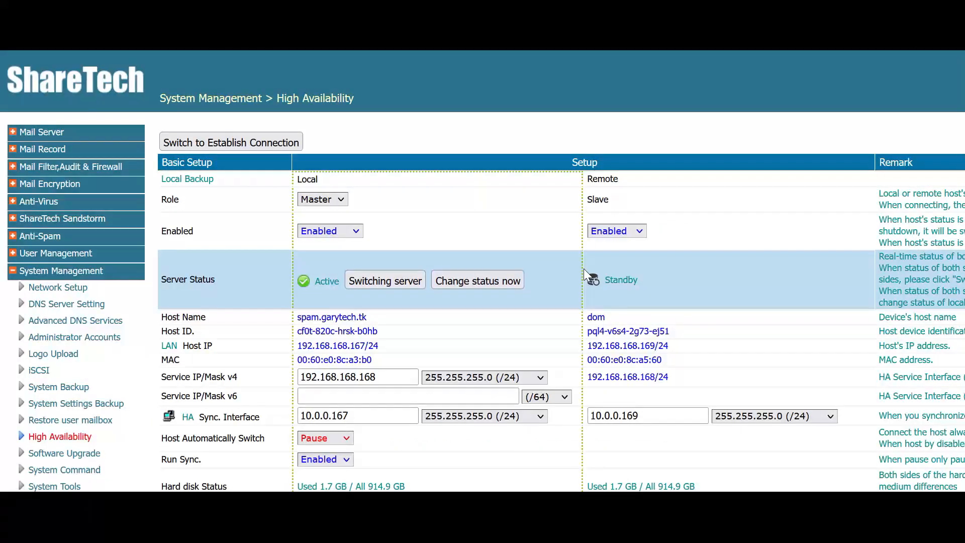
{"action": "scroll", "coordinate": [538, 269], "scroll_direction": "down", "scroll_amount": 2}
{"action": "left_click", "coordinate": [325, 351]}
{"action": "left_click", "coordinate": [321, 369]}
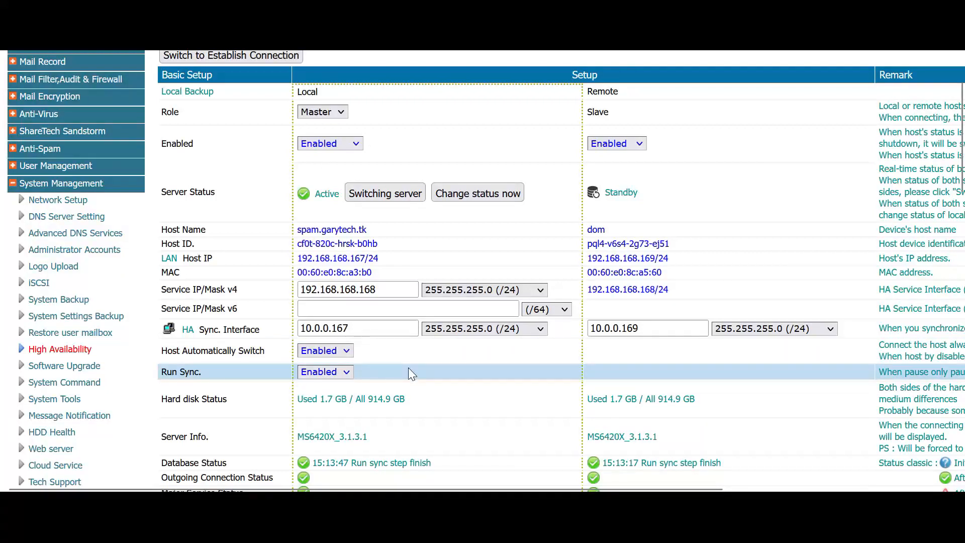
{"action": "scroll", "coordinate": [408, 371], "scroll_direction": "down", "scroll_amount": 4}
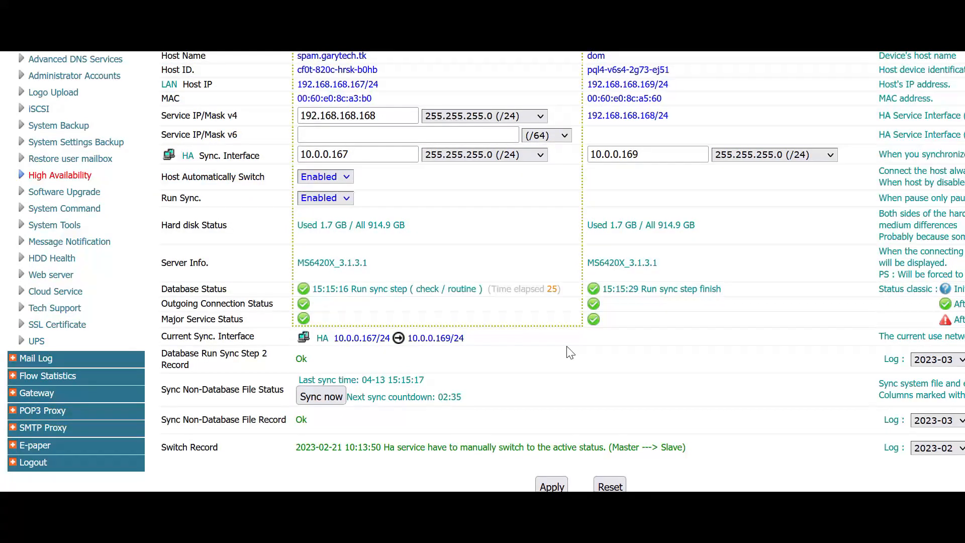
Switch the active server from the local master to the remote slave, confirming with the administrator password
{"action": "scroll", "coordinate": [571, 292], "scroll_direction": "up", "scroll_amount": 5}
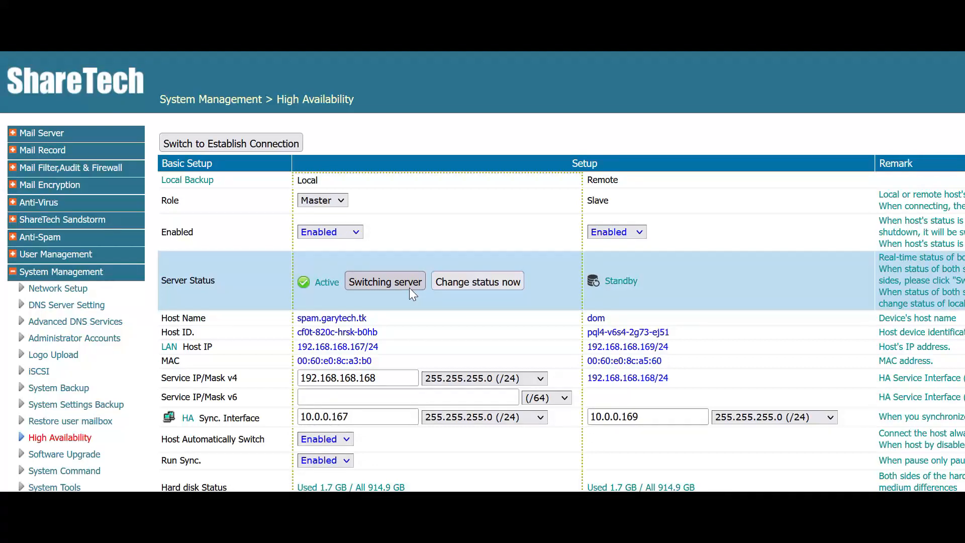
{"action": "left_click", "coordinate": [394, 279]}
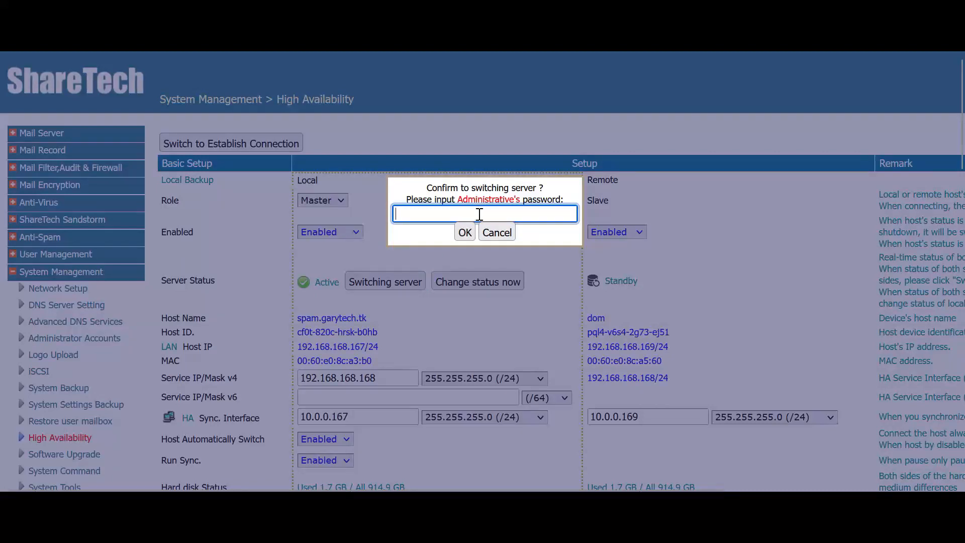
{"action": "type", "text": "•••••••"}
{"action": "left_click", "coordinate": [460, 234]}
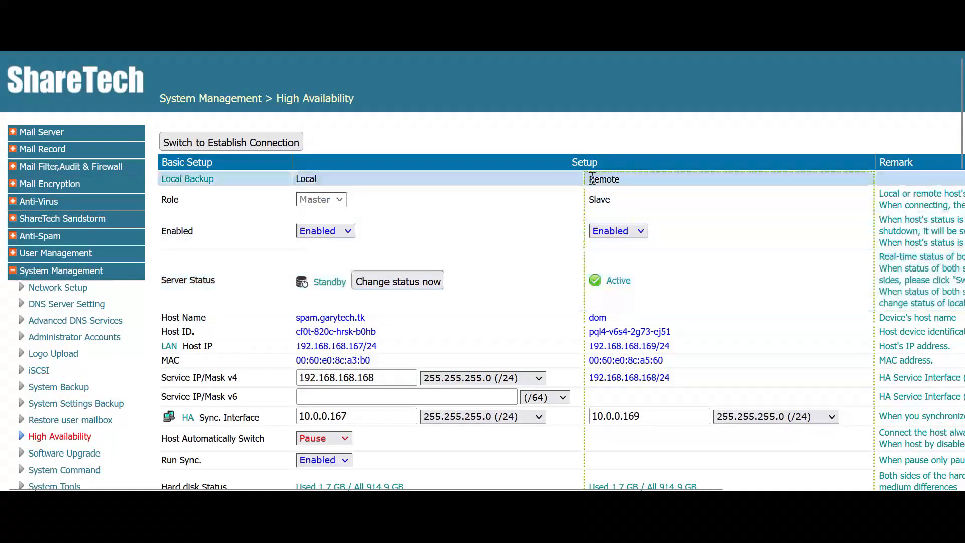
Compare the role and server status of the local and remote hosts after the server switch
{"action": "left_click_drag", "start_coordinate": [629, 209], "coordinate": [582, 203]}
{"action": "left_click", "coordinate": [635, 198]}
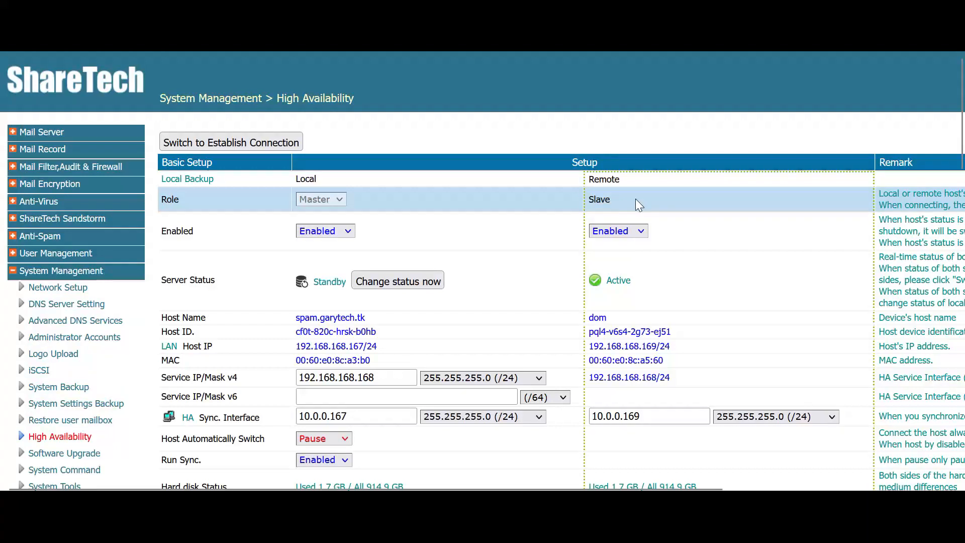
{"action": "left_click_drag", "start_coordinate": [638, 280], "coordinate": [583, 285]}
{"action": "left_click", "coordinate": [640, 284]}
{"action": "left_click_drag", "start_coordinate": [640, 284], "coordinate": [592, 284]}
{"action": "left_click", "coordinate": [640, 281]}
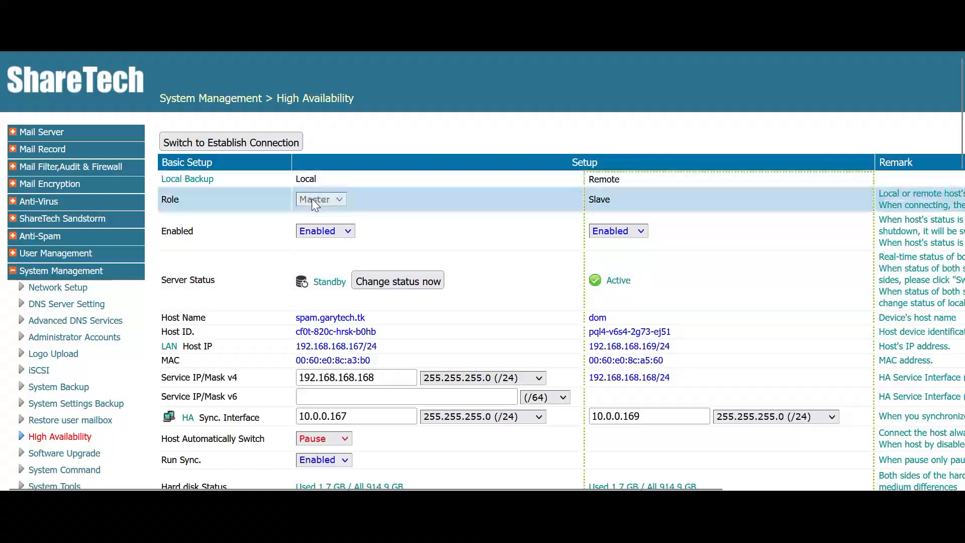
{"action": "left_click_drag", "start_coordinate": [344, 280], "coordinate": [312, 280]}
{"action": "left_click", "coordinate": [326, 272]}
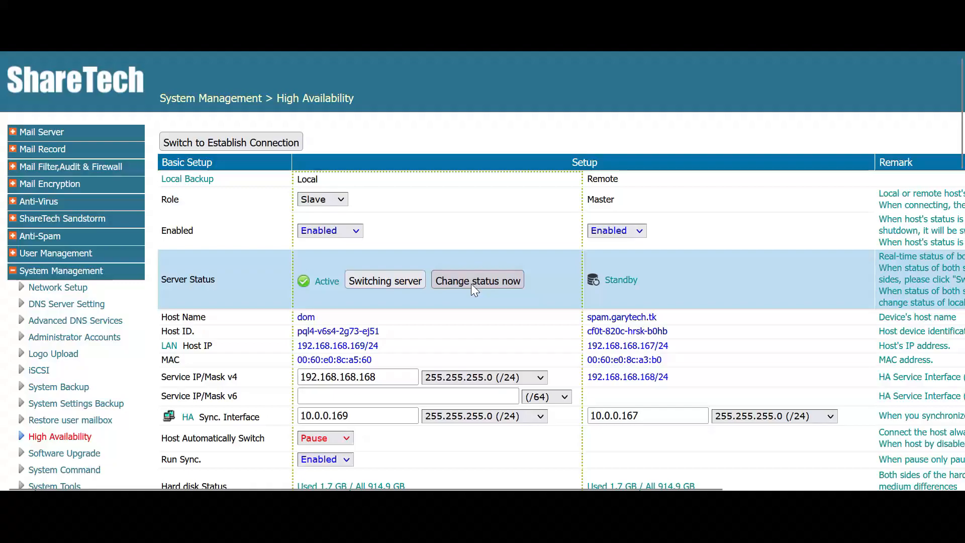
Review the status options for changing the local slave host's status, and cancel without changing it
{"action": "left_click", "coordinate": [471, 283]}
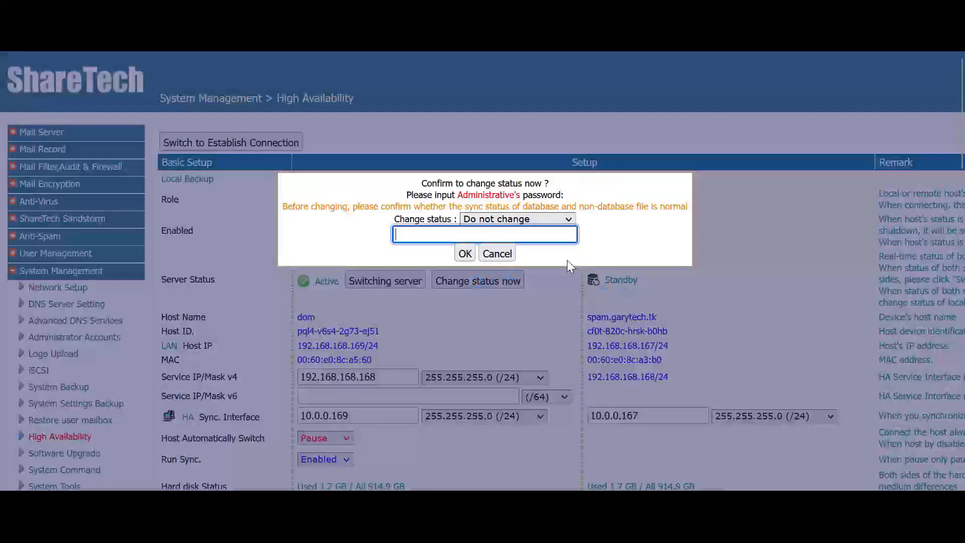
{"action": "left_click", "coordinate": [547, 220]}
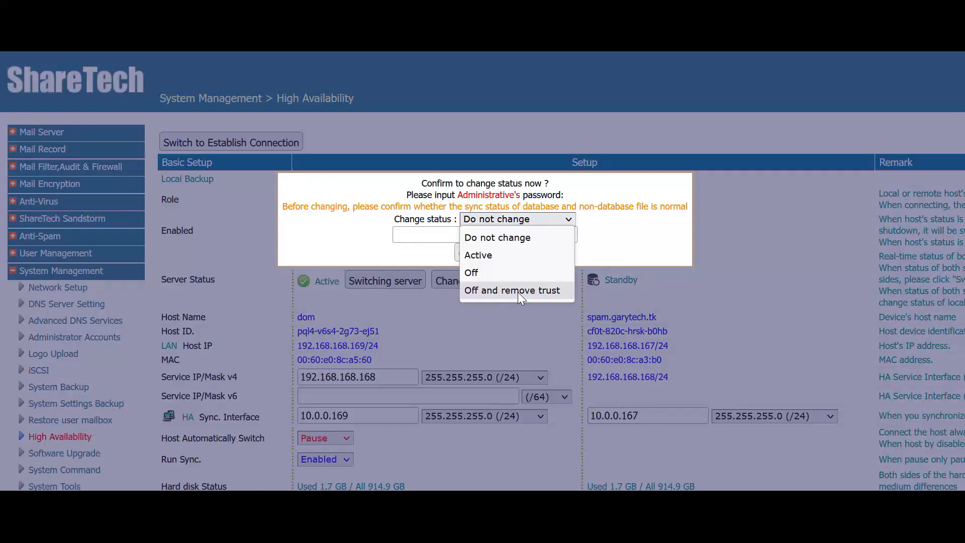
{"action": "left_click", "coordinate": [582, 373]}
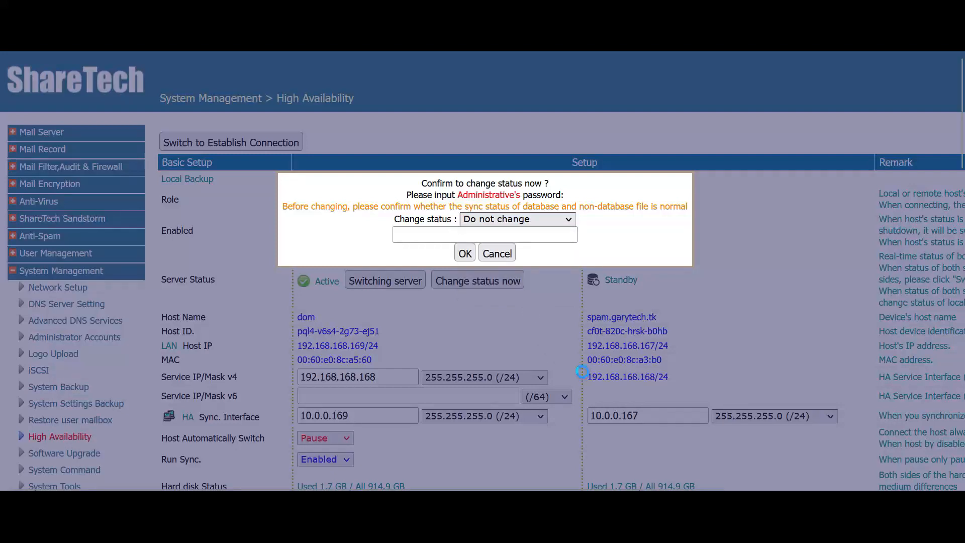
{"action": "left_click", "coordinate": [497, 253]}
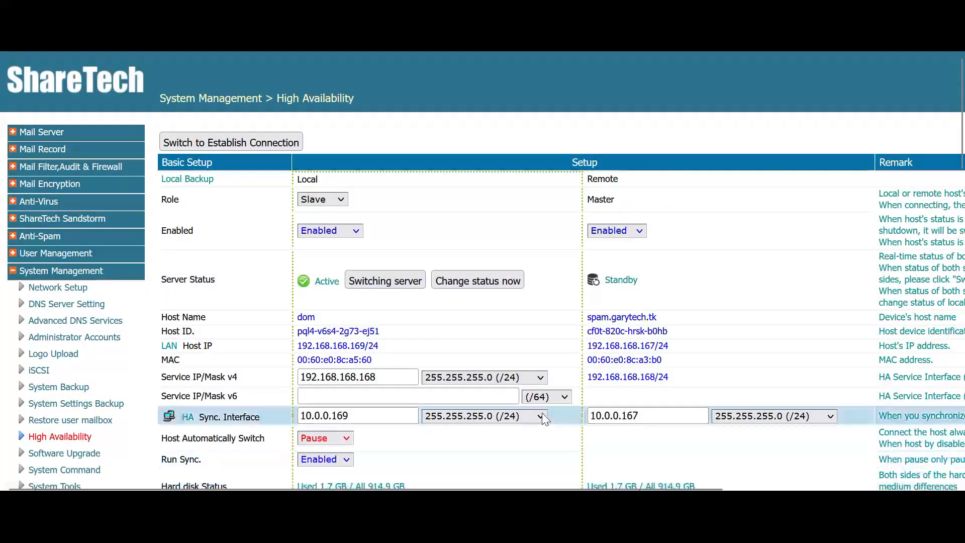